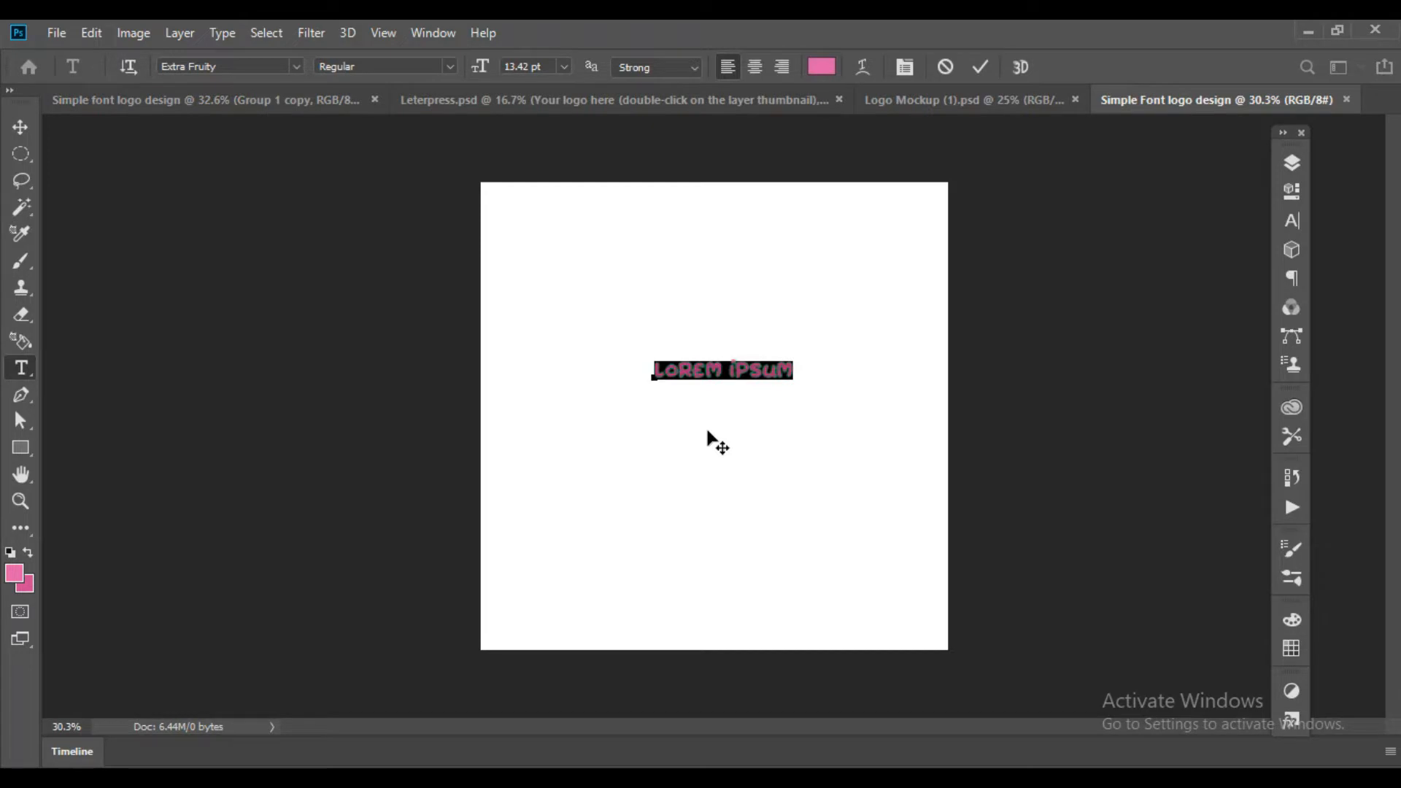
Replace the placeholder text with "Milk" and enlarge it to about 61 pt
text(milk)
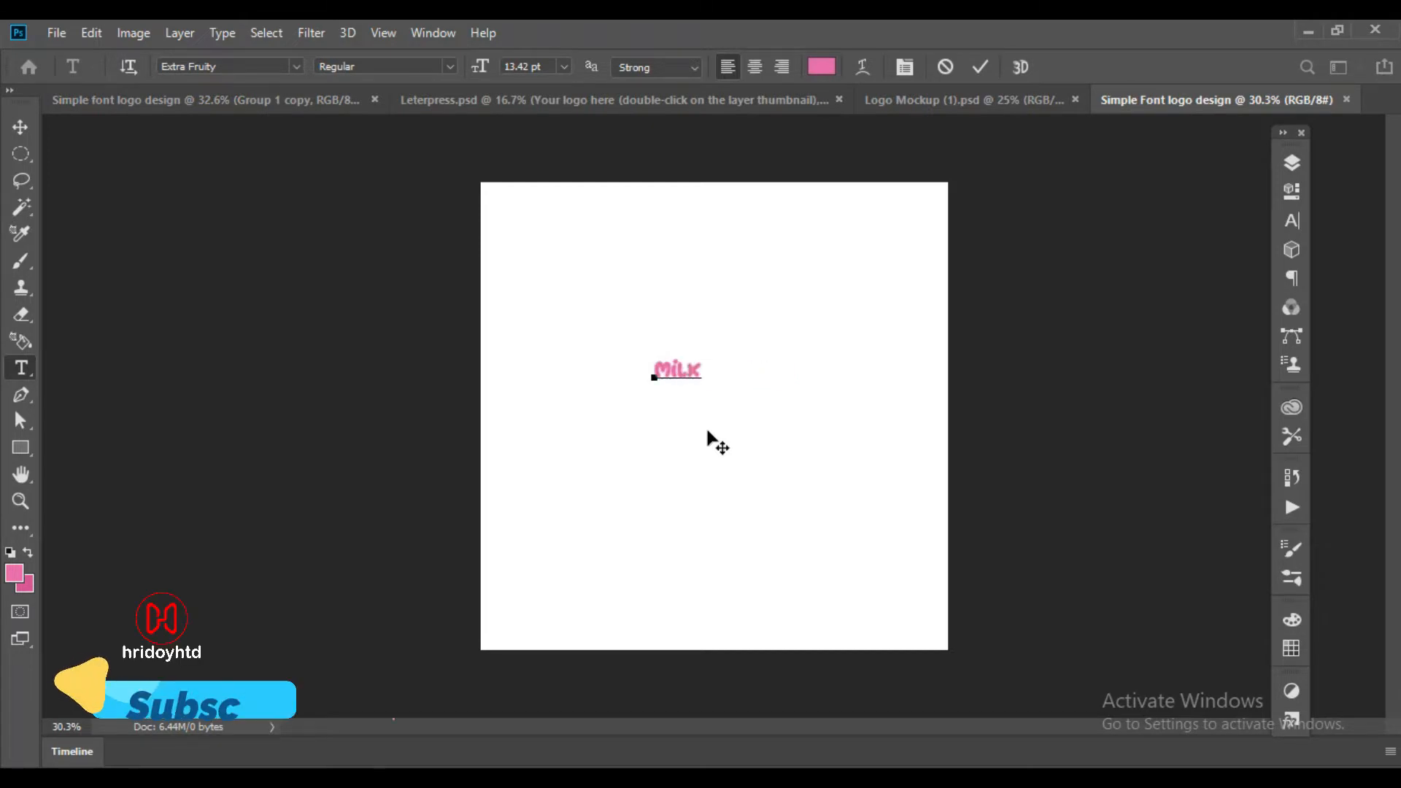
click(980, 67)
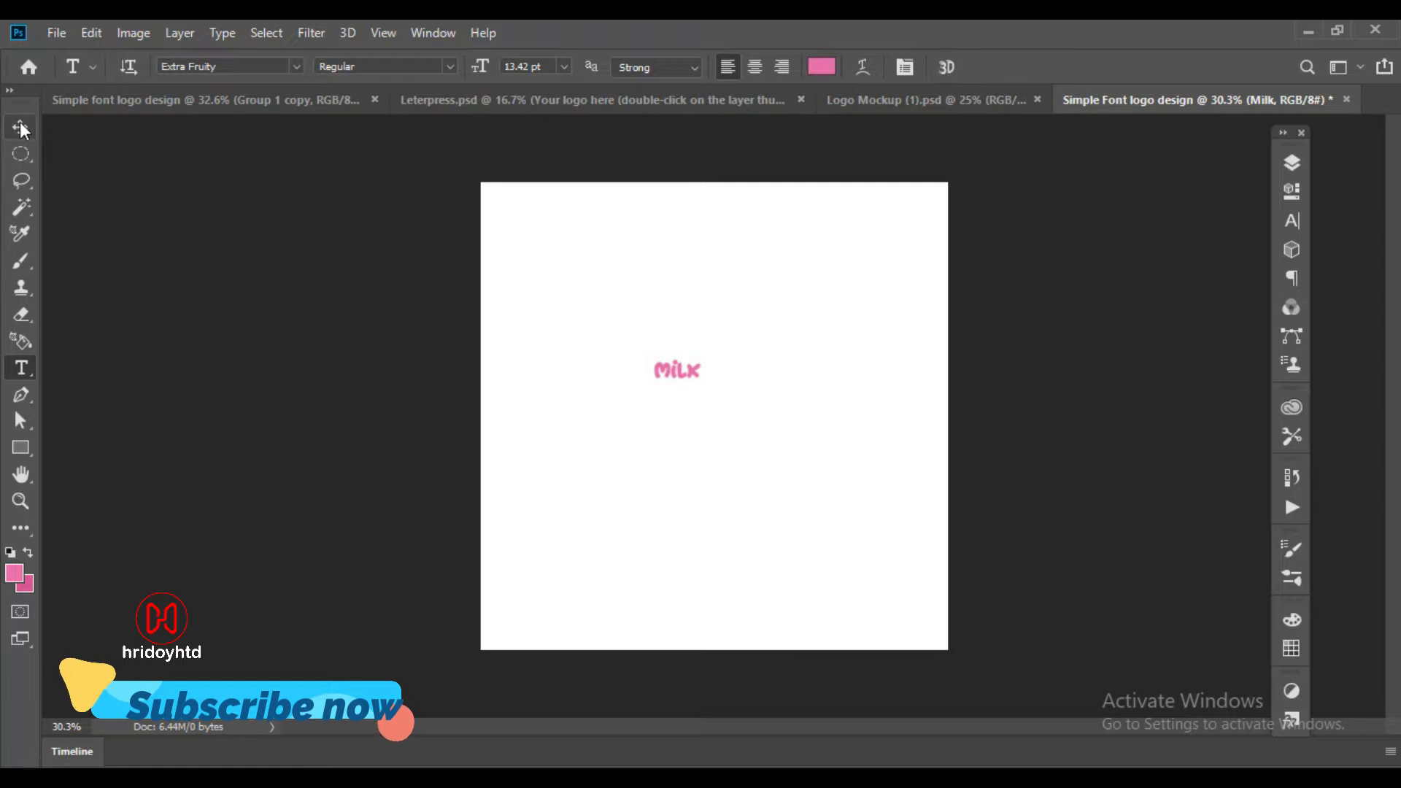
key(v)
drag(703, 379, 868, 443)
scroll(787, 401, up, 2)
scroll(788, 405, down, 2)
key(Return)
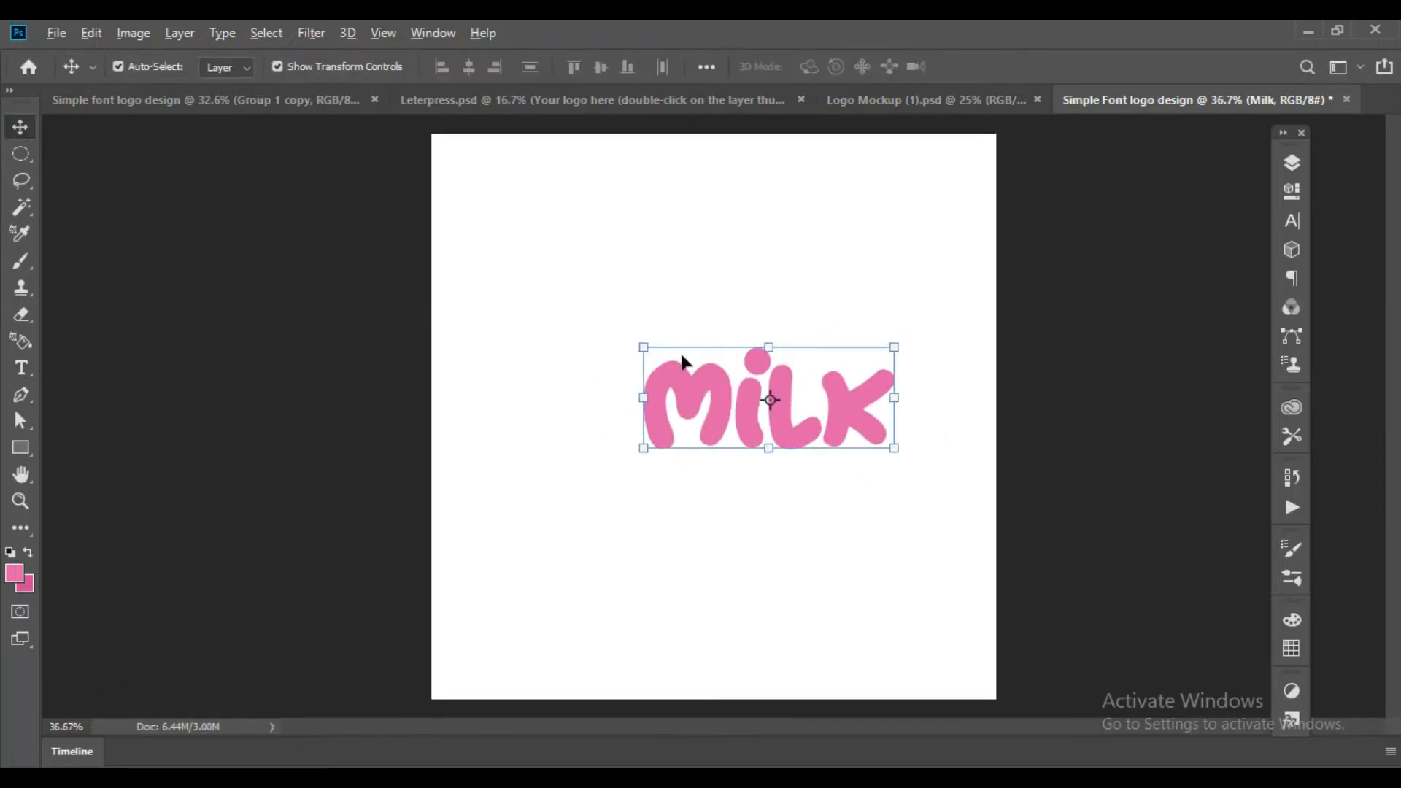
Move the "Milk" text up into the upper half of the canvas
scroll(685, 363, down, 1)
drag(810, 425, 793, 364)
click(1005, 301)
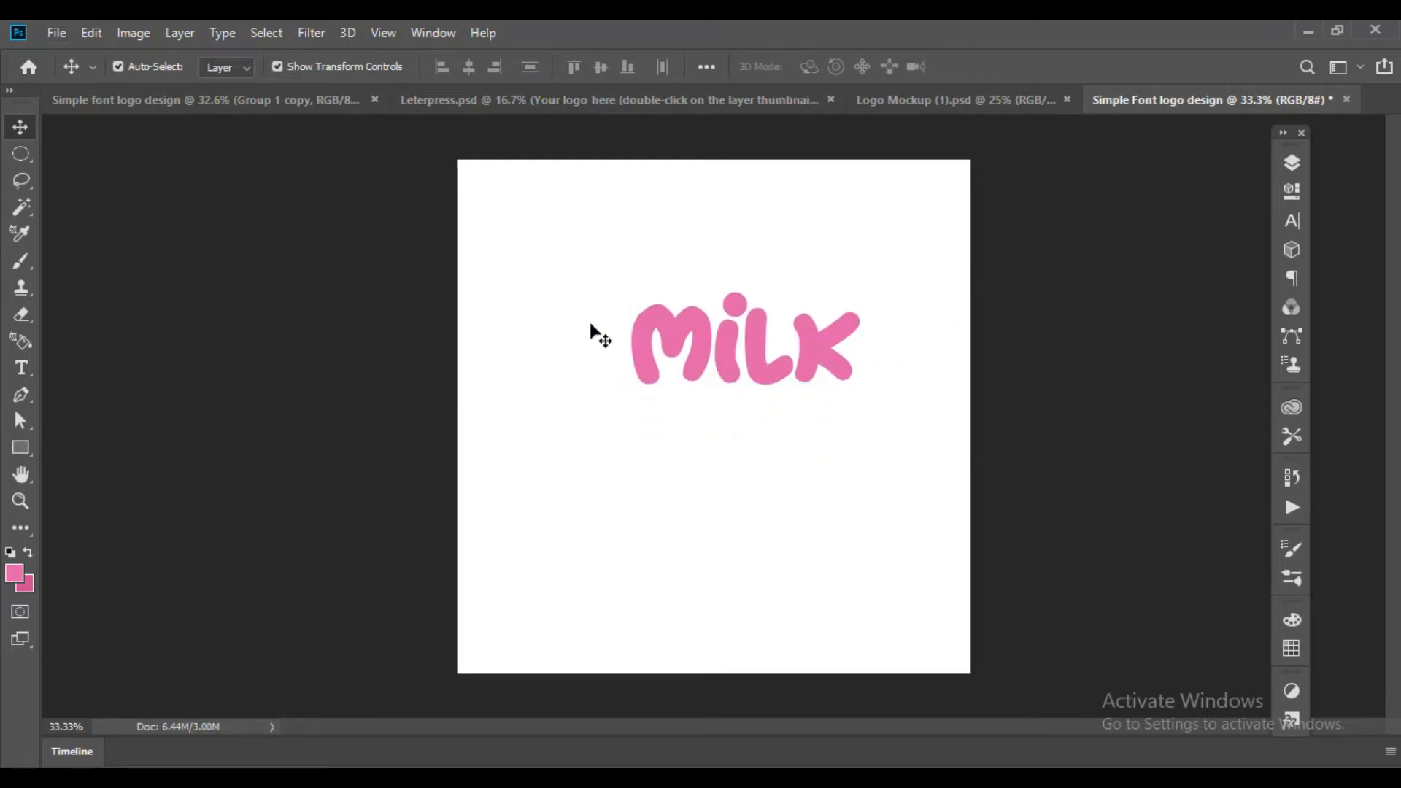
Place the cow image "anyrgb.com (54)" as an embedded file from the Downloads folder inside Download on New Volume (H:)
click(57, 33)
click(102, 419)
scroll(138, 438, down, 2)
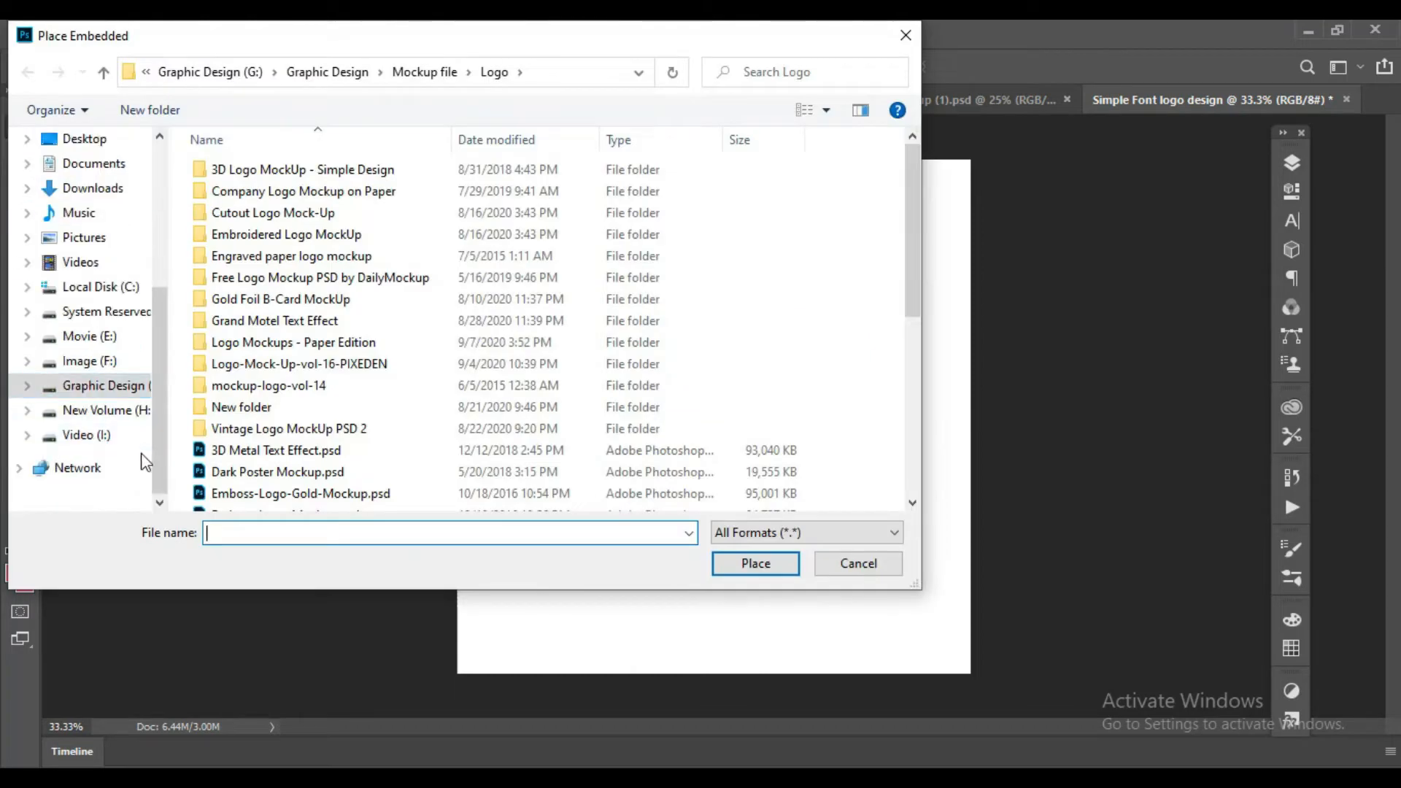
click(116, 411)
double_click(568, 169)
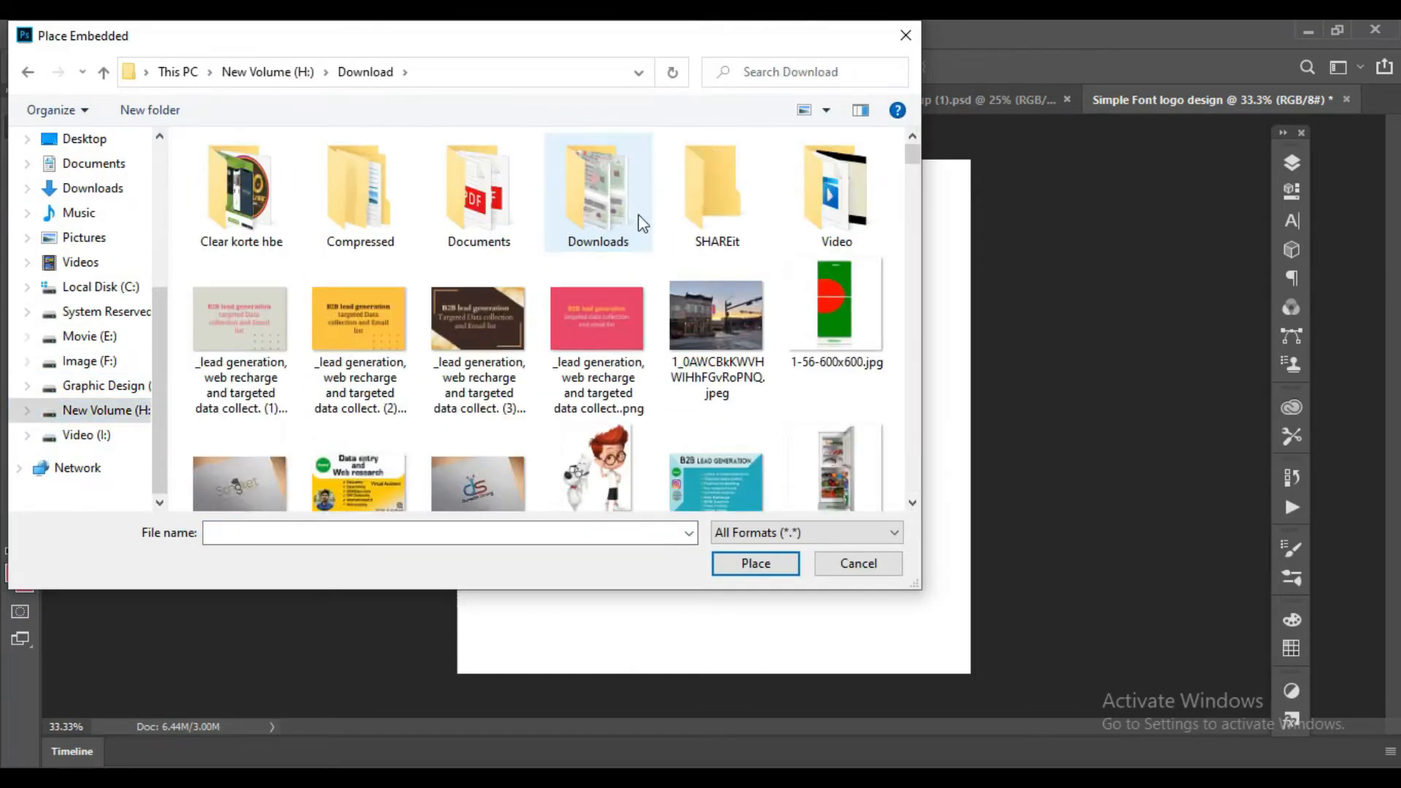
double_click(613, 192)
scroll(672, 330, down, 3)
scroll(671, 331, down, 10)
click(835, 299)
click(756, 564)
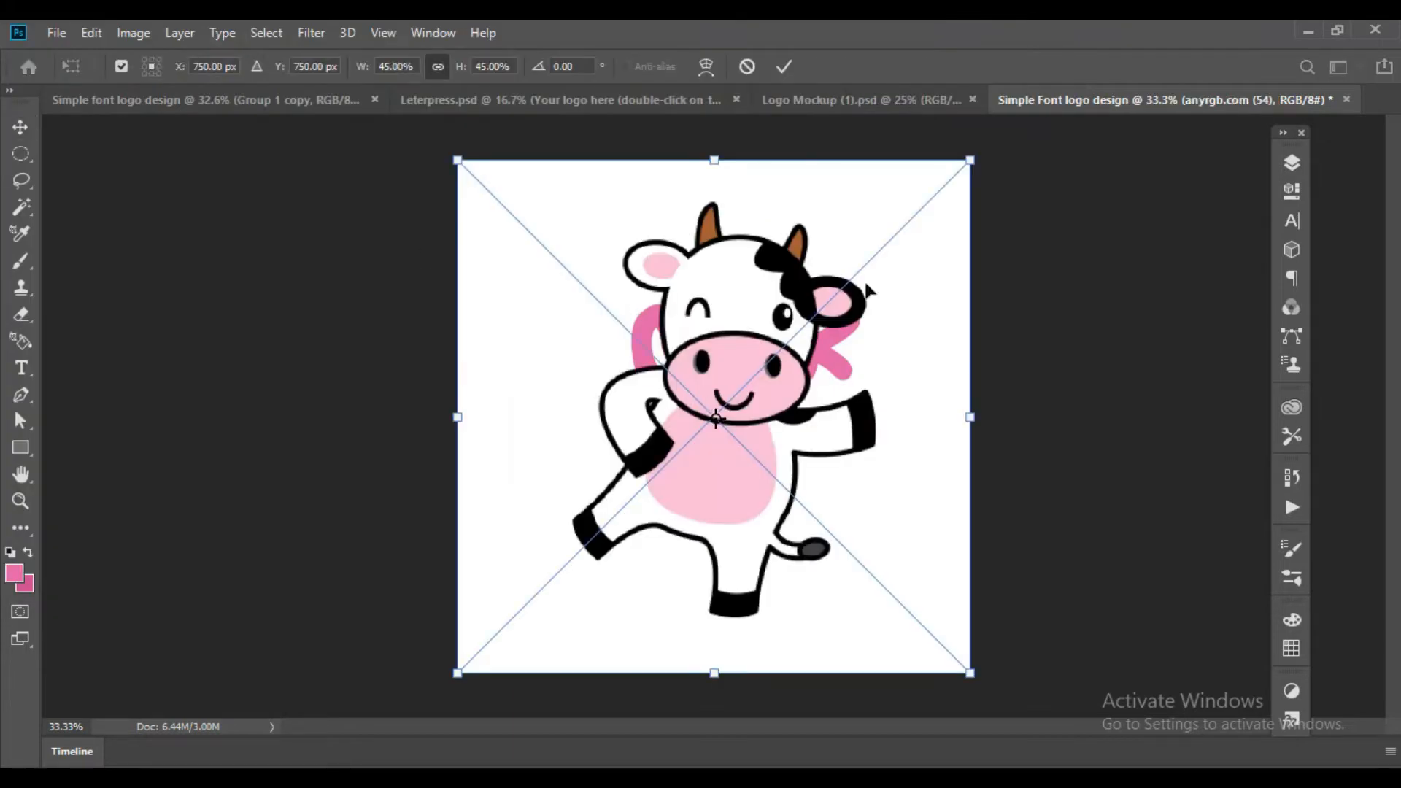
Shrink the placed cow to about the height of the lettering and position it just before the "M"
drag(969, 159, 634, 491)
drag(584, 547, 612, 307)
click(783, 67)
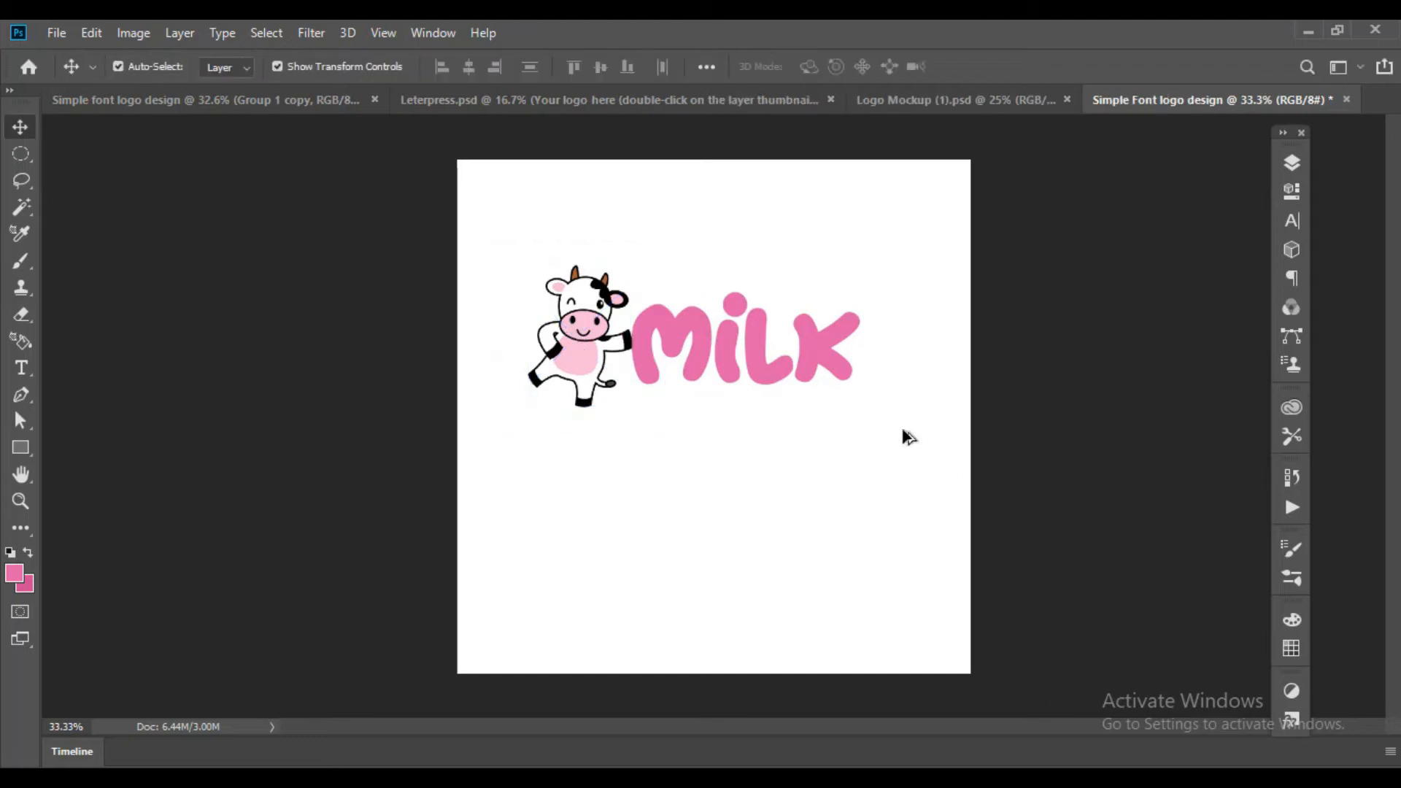
Shift the "Milk" text slightly away from the cow and set its font size to 65 pt
scroll(778, 343, up, 2)
drag(776, 339, 800, 369)
click(1292, 221)
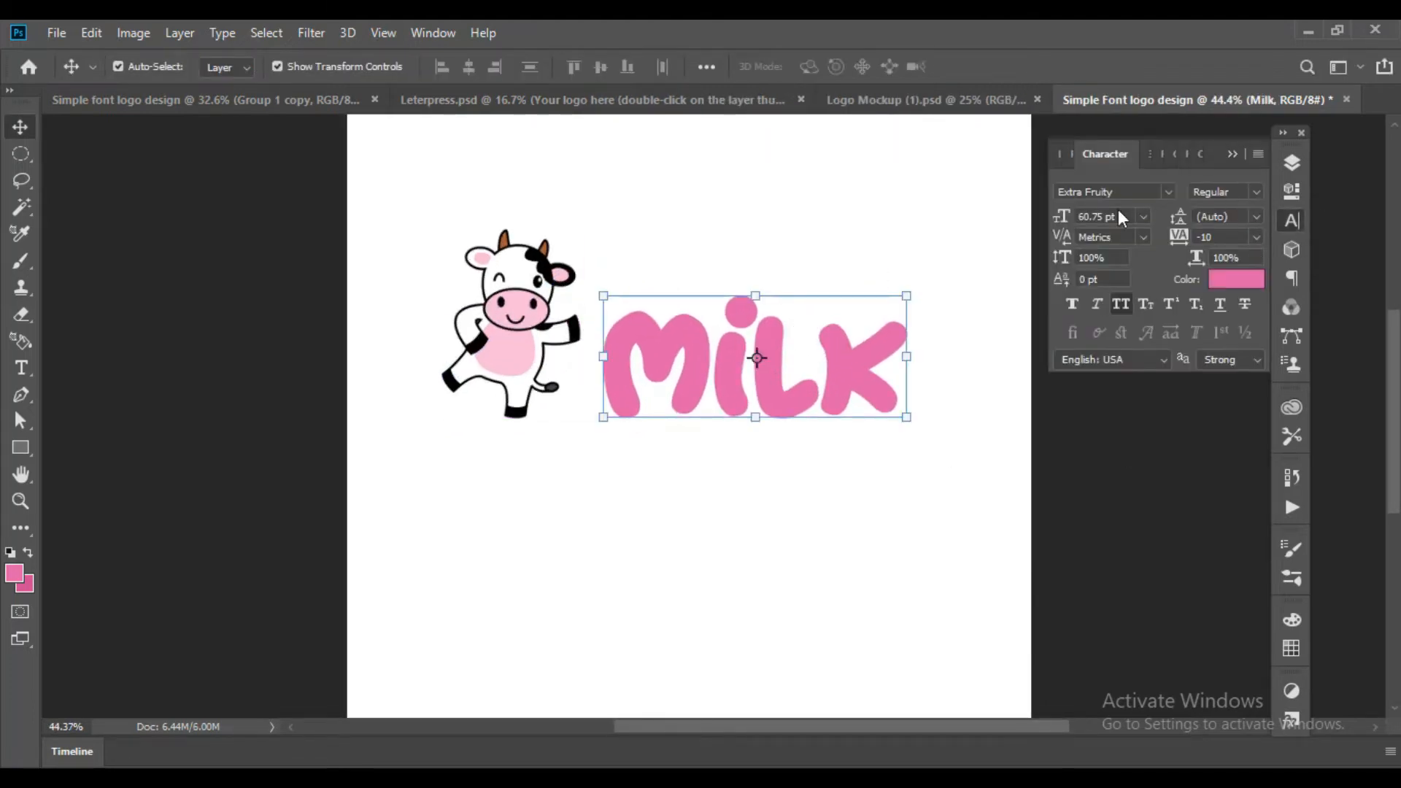
click(1062, 224)
text(65)
key(Return)
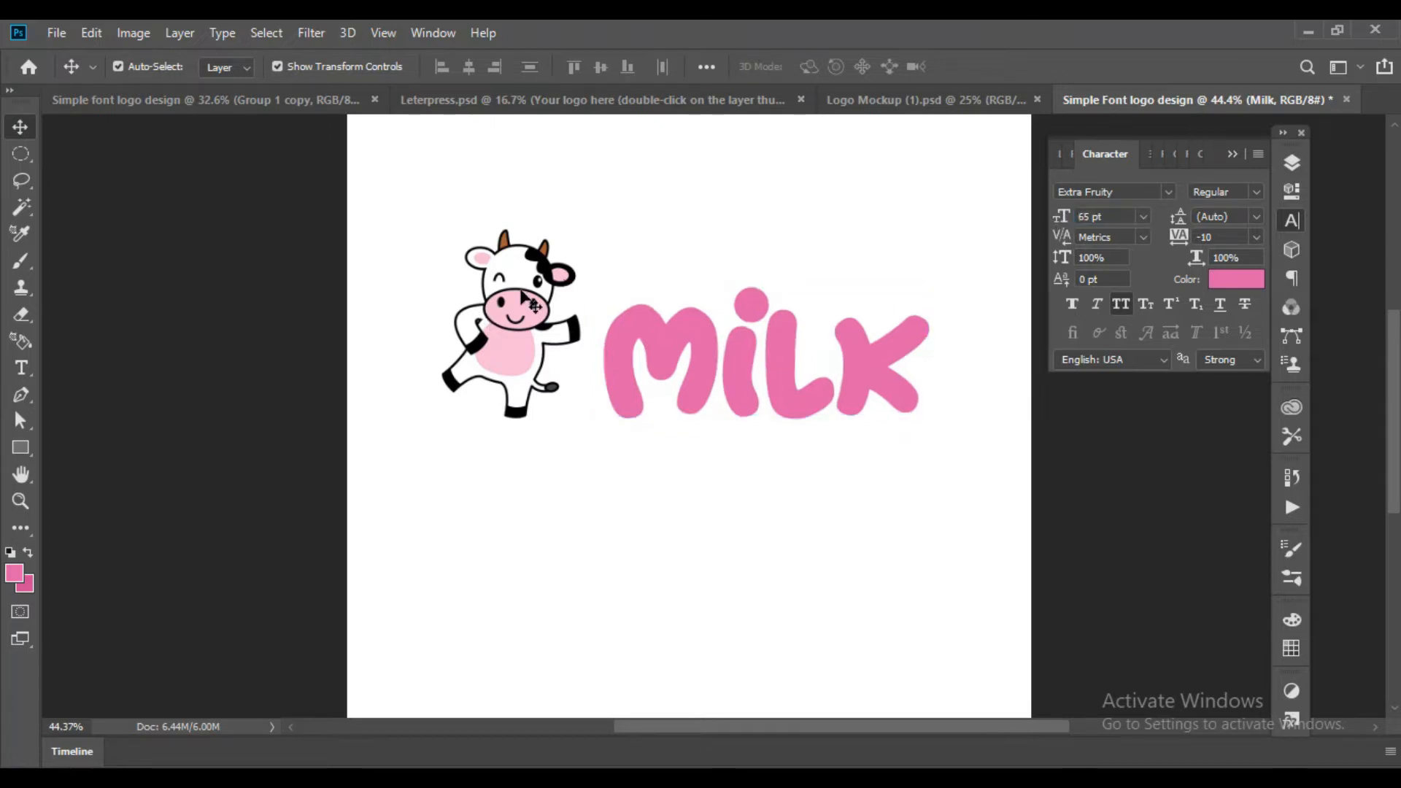
Scale the cow down to about 12% and align it beside the "Milk" text
click(525, 299)
drag(578, 227, 537, 312)
drag(478, 410, 555, 353)
drag(602, 255, 611, 245)
click(784, 66)
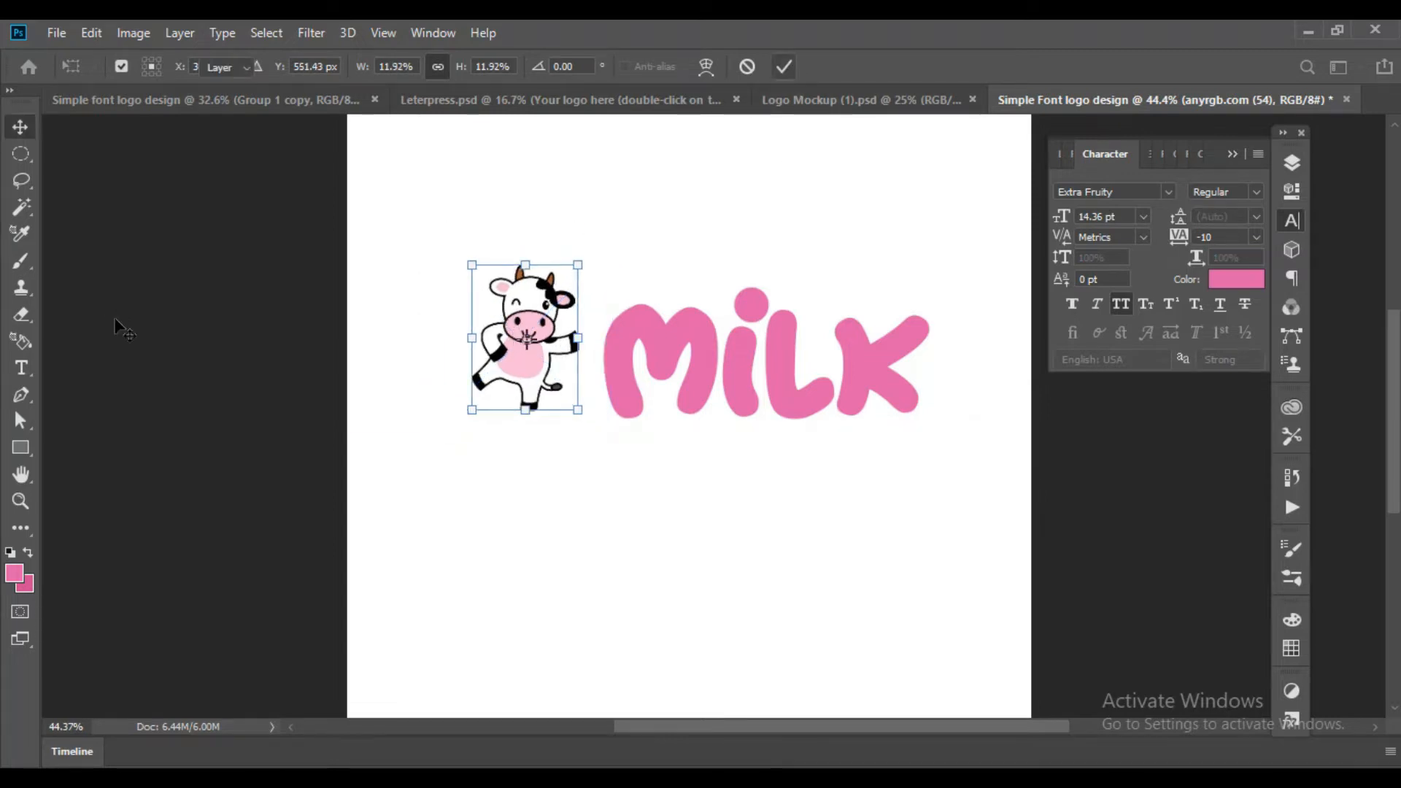
Nudge the cow horizontally toward the "M" of the text in large increments
scroll(345, 445, down, 2)
scroll(769, 380, up, 2)
key(shift+Right)
key(shift+Right)
key(shift+Right)
key(shift+Right)
key(shift+Right)
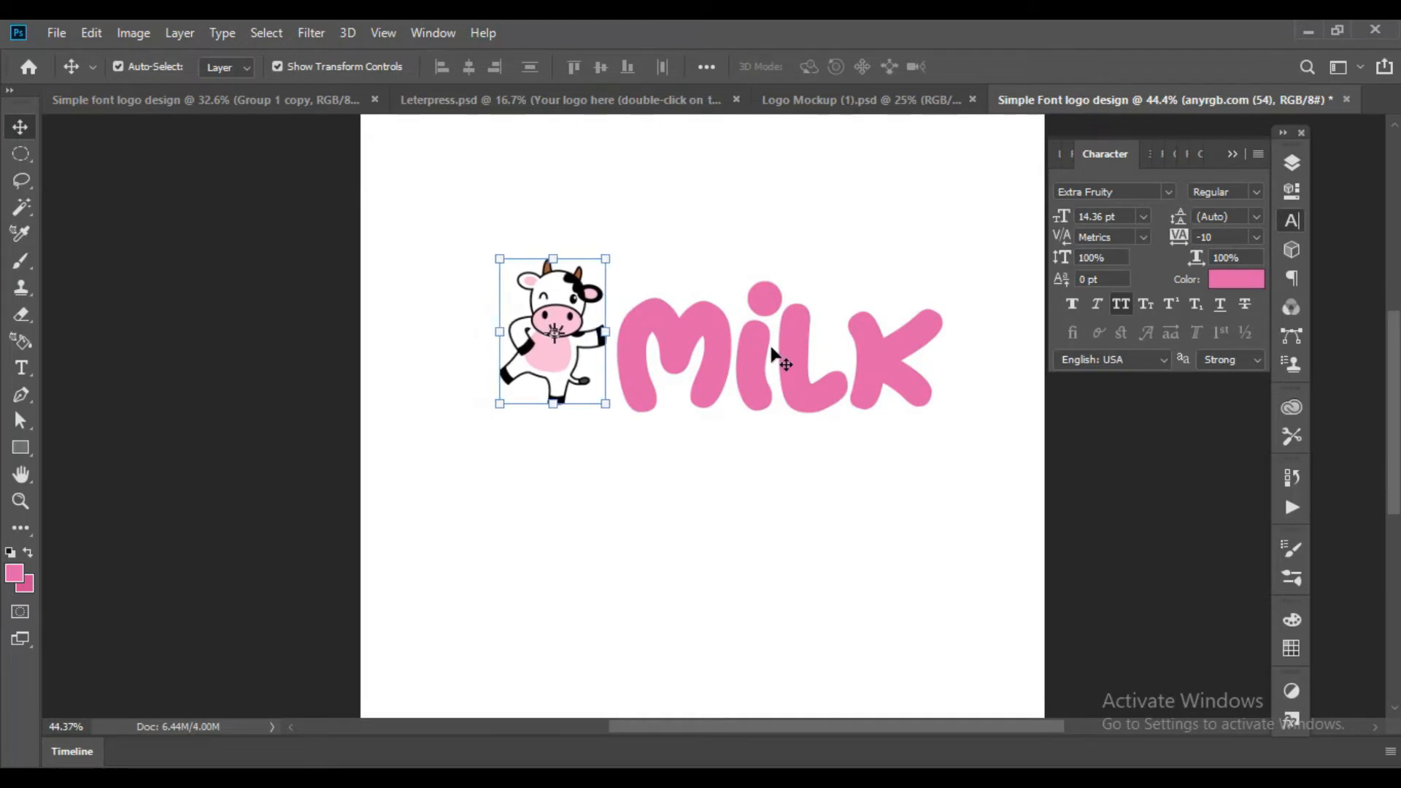
Set the font size of the "Milk" text to 62 pt
click(719, 348)
click(1116, 218)
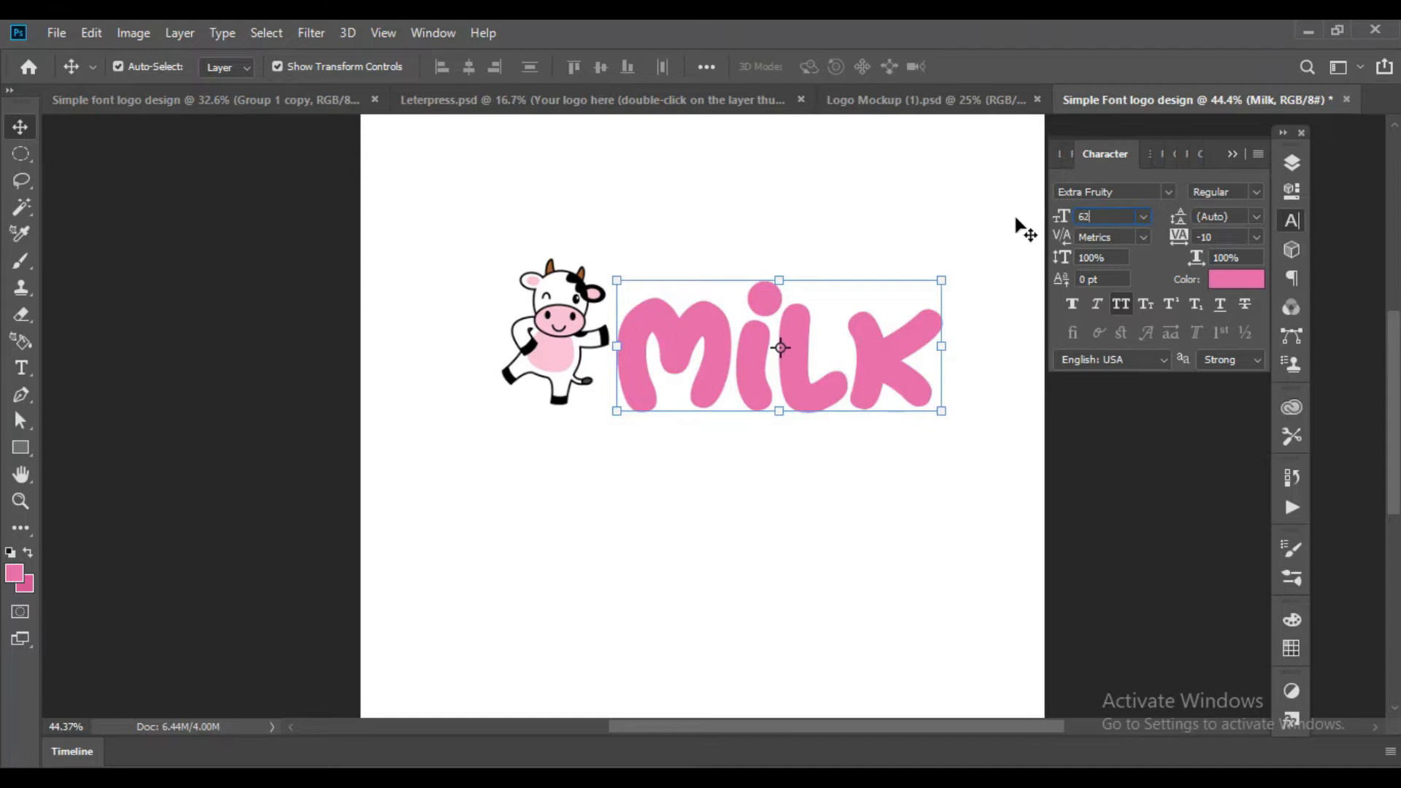
key(Return)
click(299, 432)
Move the cow slightly closer so its raised hand touches the letter "M"
click(587, 343)
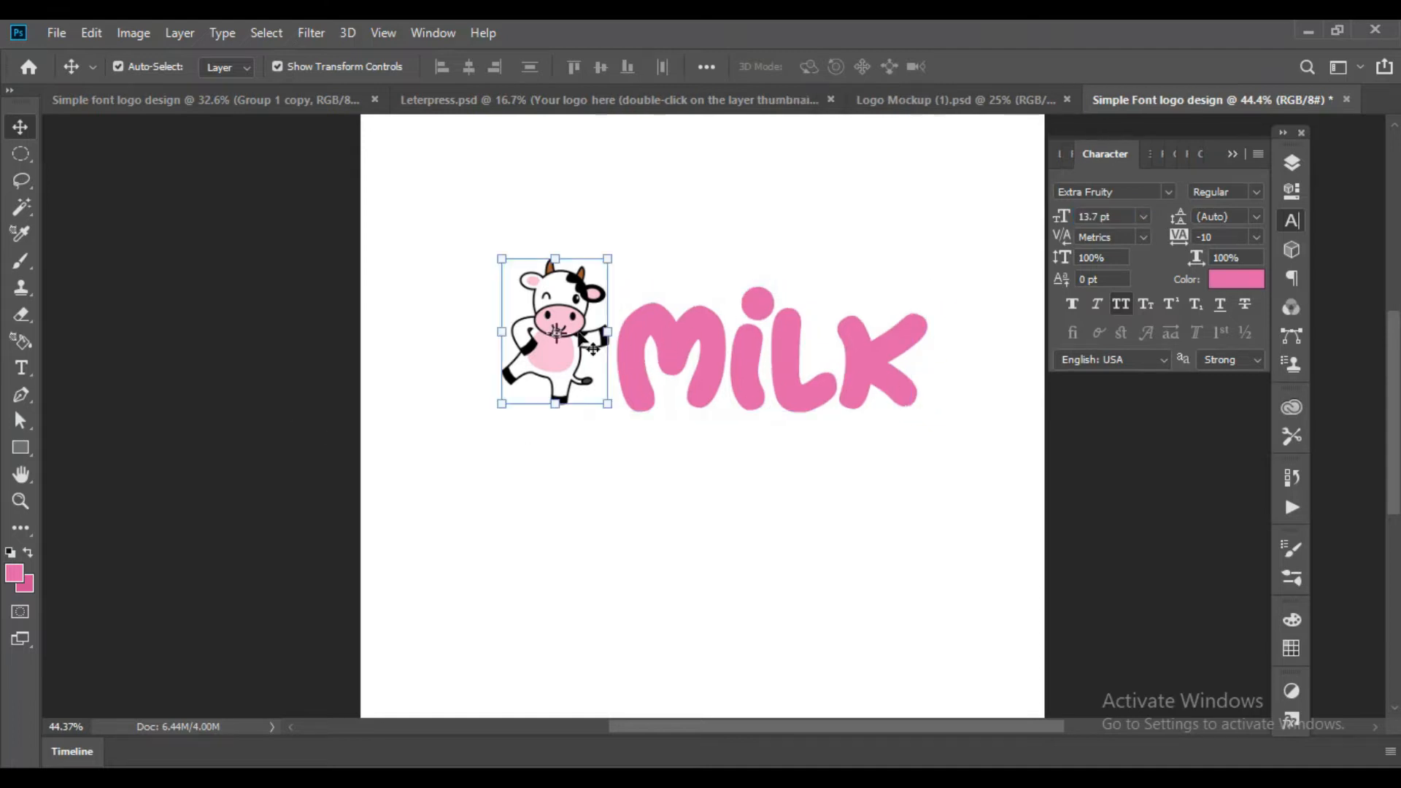
drag(592, 349, 598, 349)
click(321, 332)
scroll(667, 370, down, 6)
scroll(903, 324, up, 6)
scroll(757, 337, up, 2)
scroll(758, 337, down, 4)
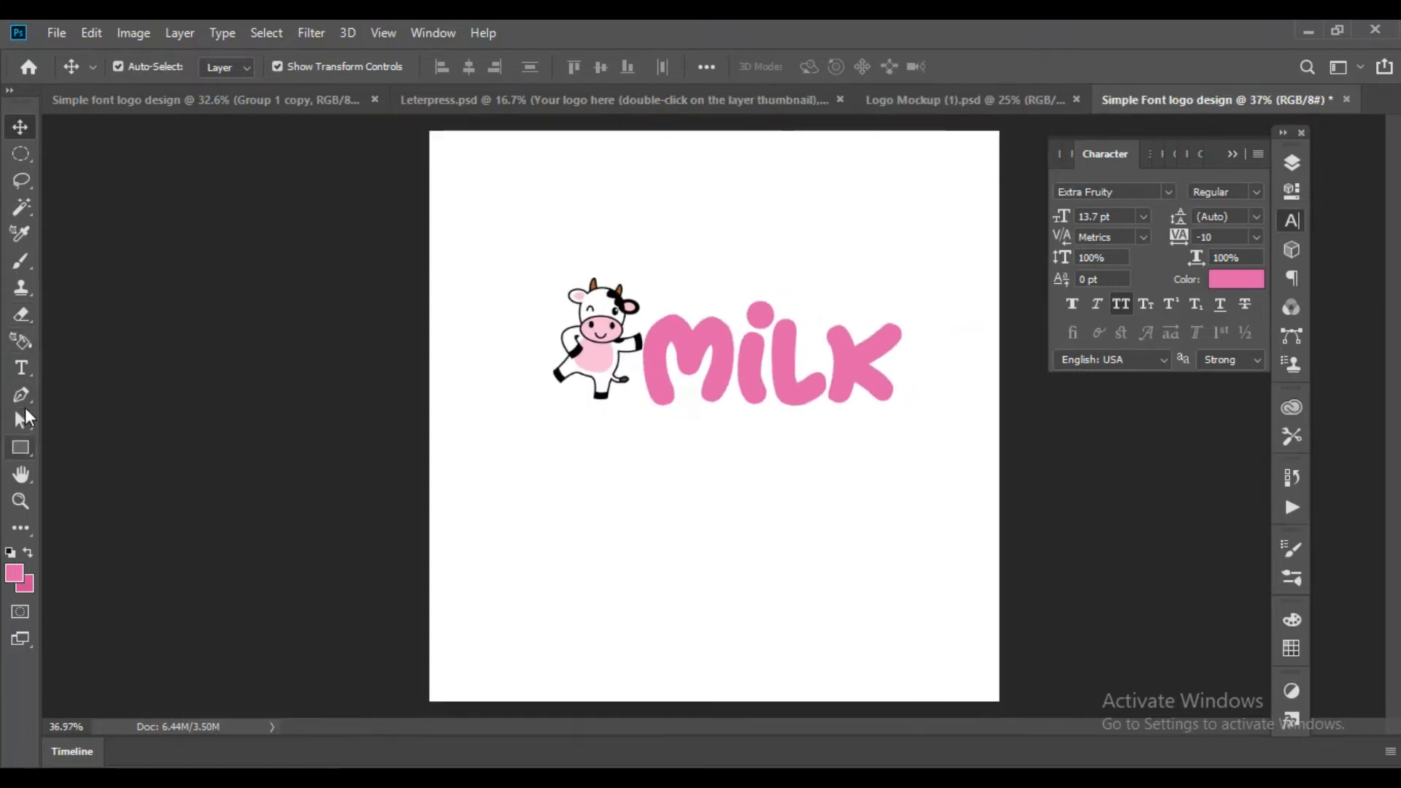
Activate the Brush tool and set the foreground color to black, 000000
click(25, 265)
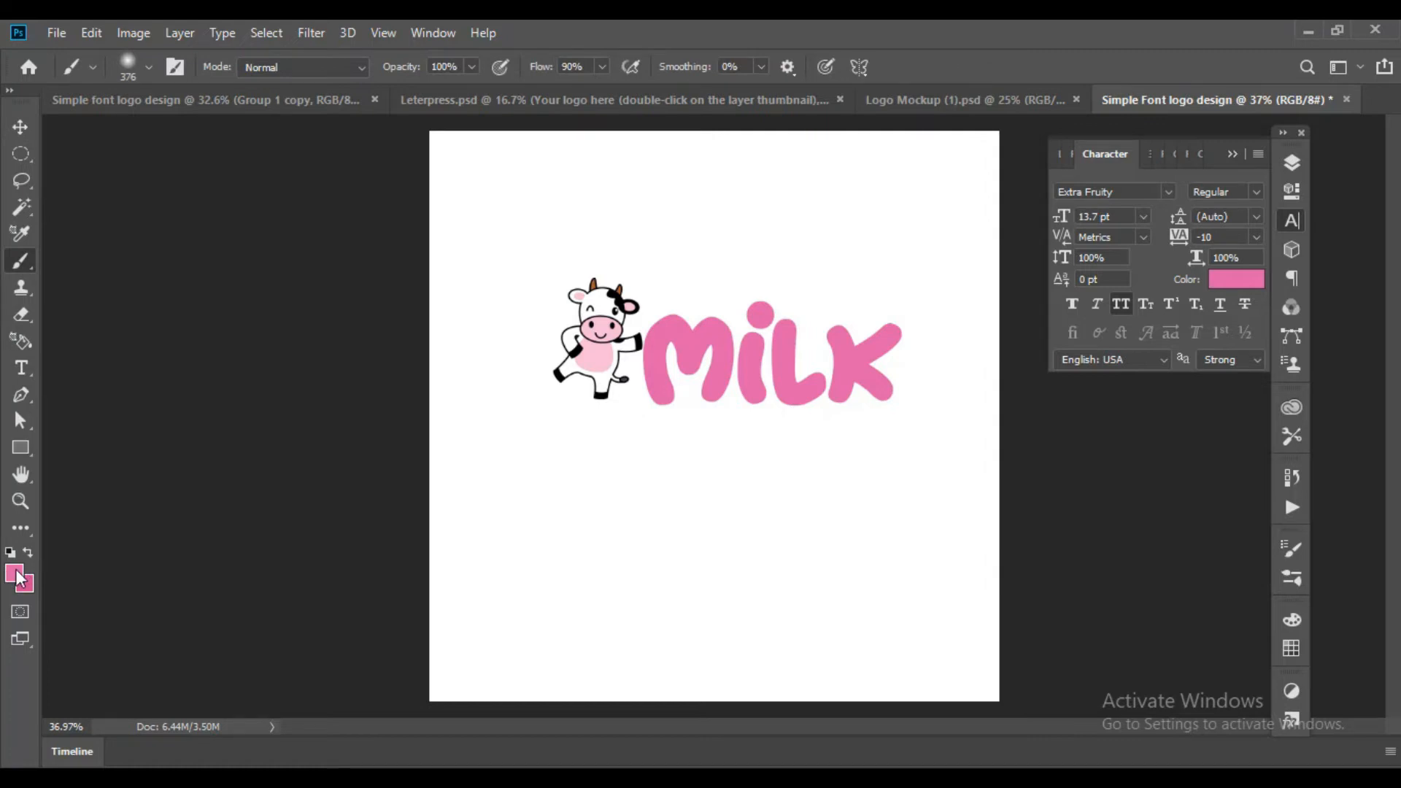
click(16, 575)
text(000000)
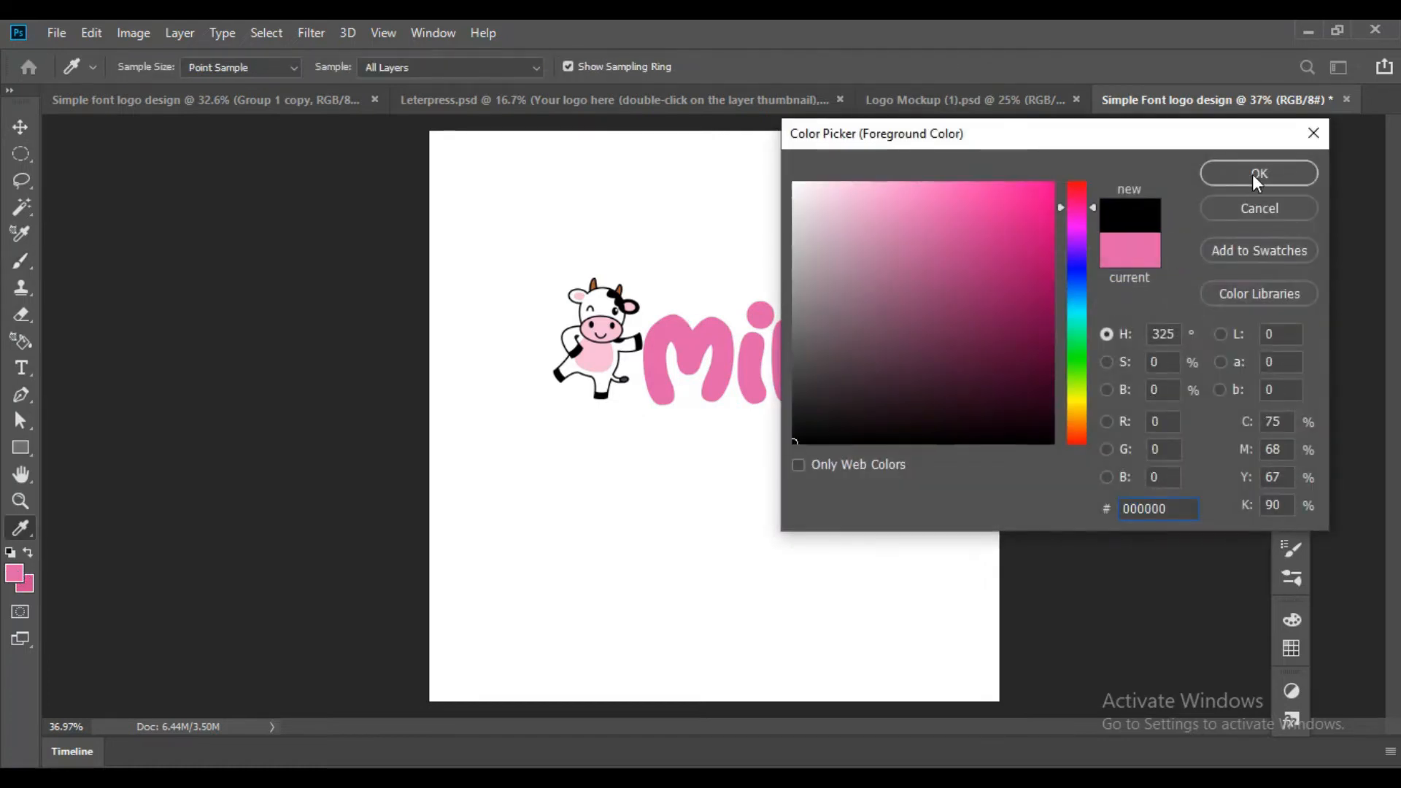
click(1252, 174)
Try to paint a soft black brush dab on the Background layer below the cow
click(1291, 162)
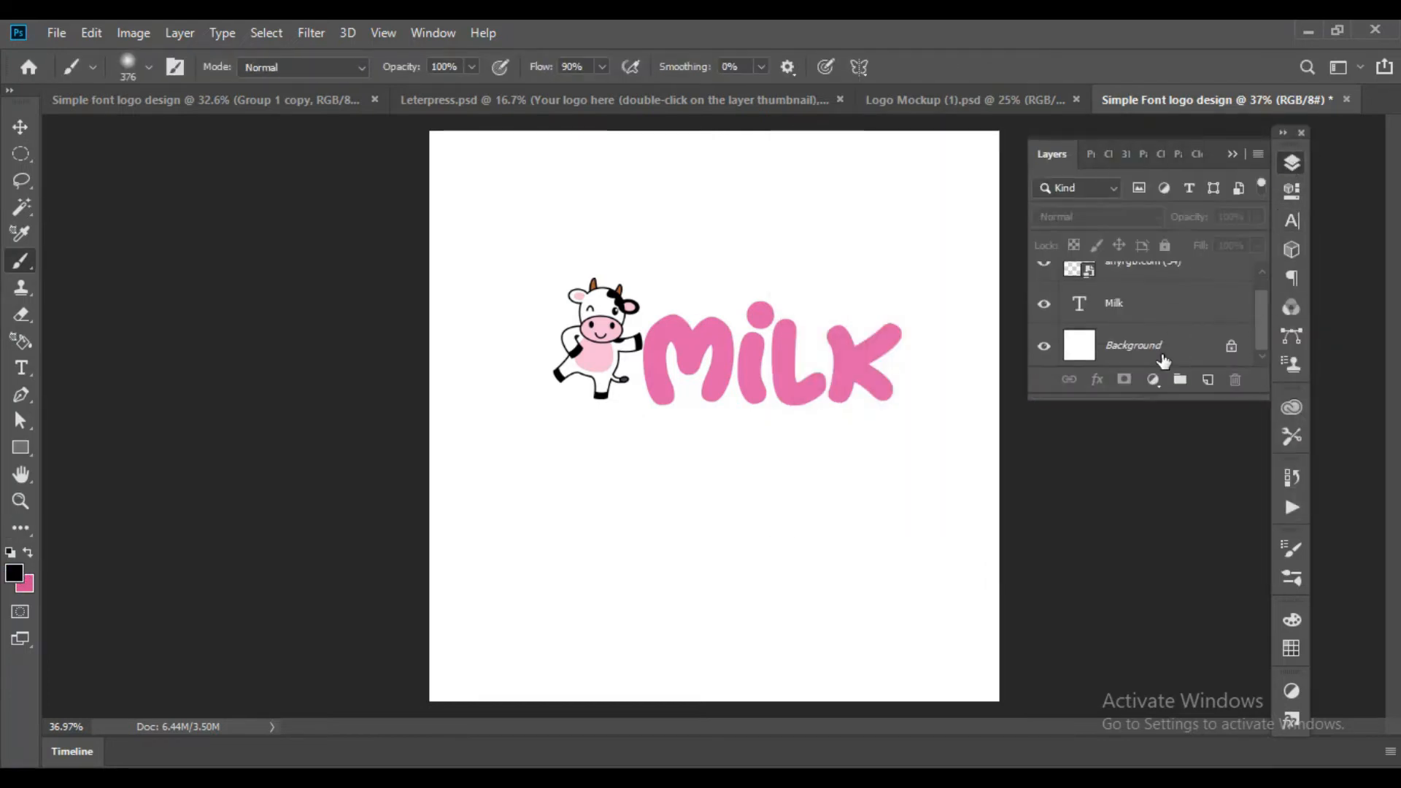
click(1133, 341)
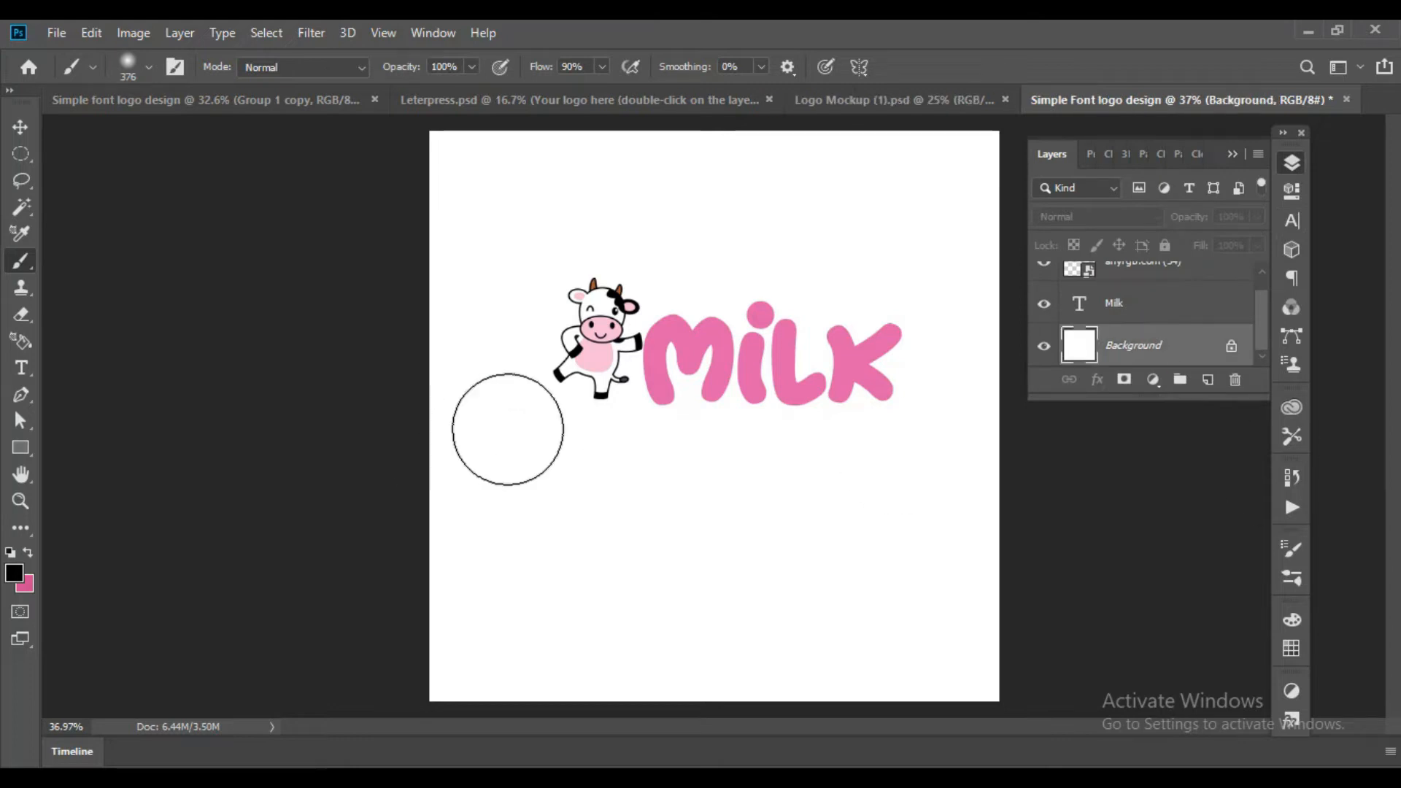
click(597, 454)
key(v)
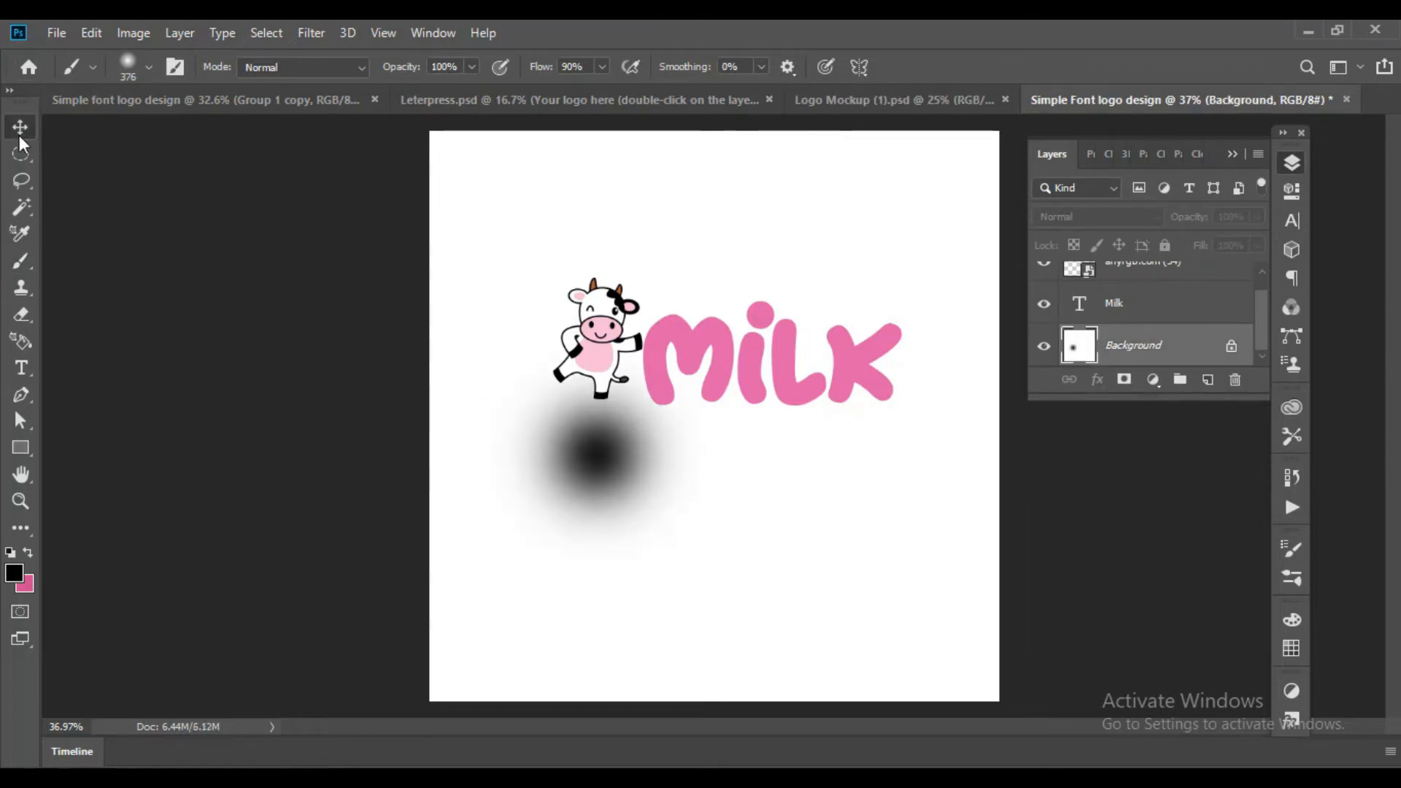
click(594, 448)
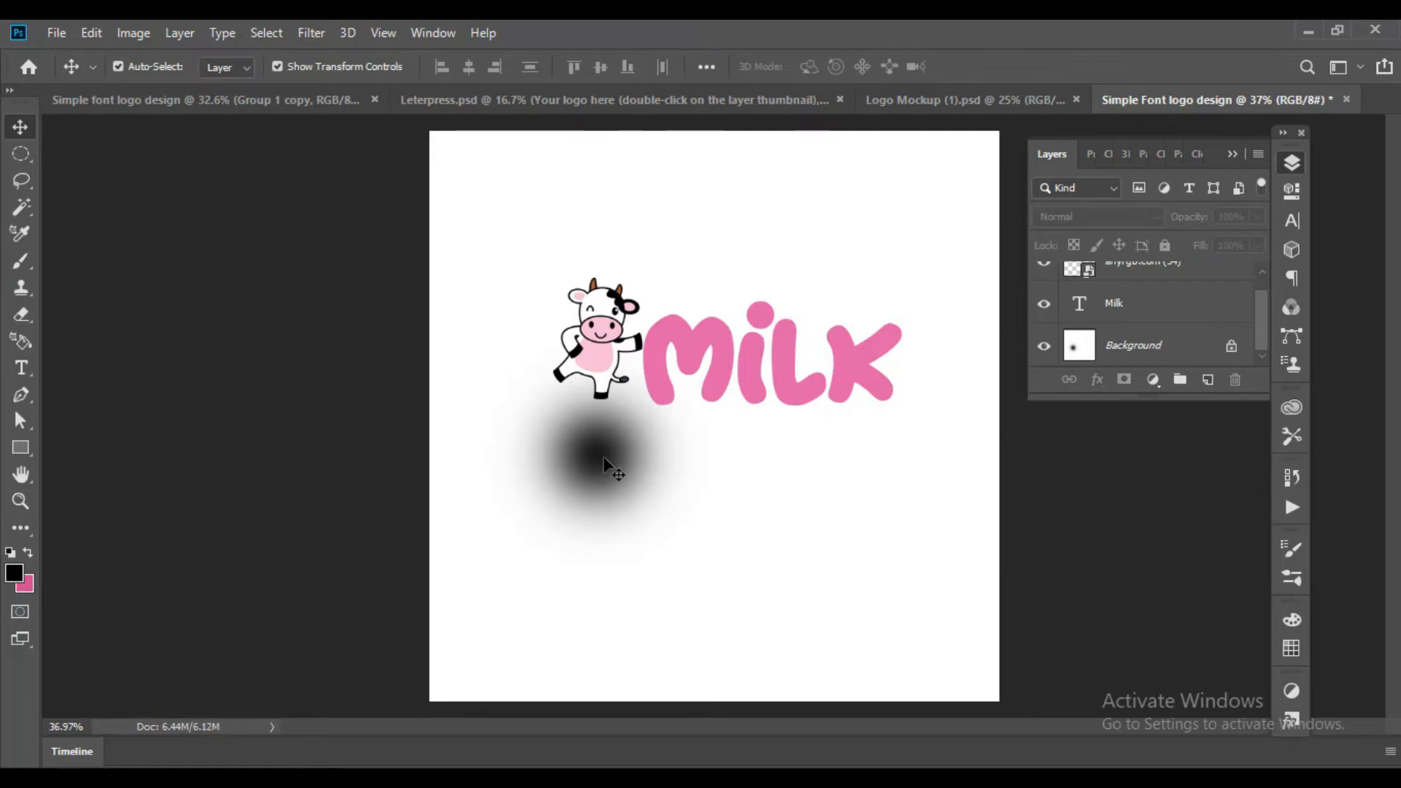
click(1152, 306)
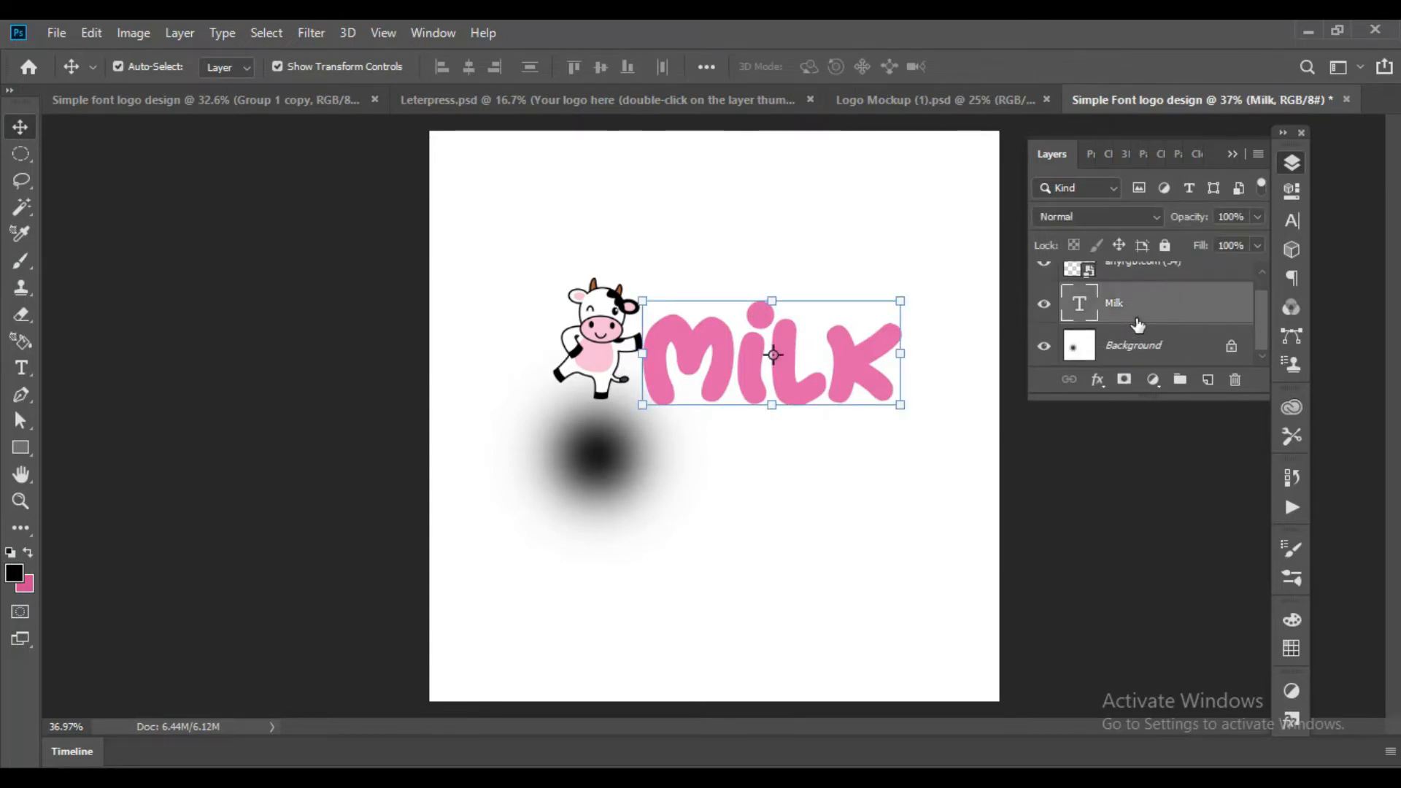
key(ctrl+z)
Add a new layer above the Background and paint one soft black brush dab below the cow
click(1127, 346)
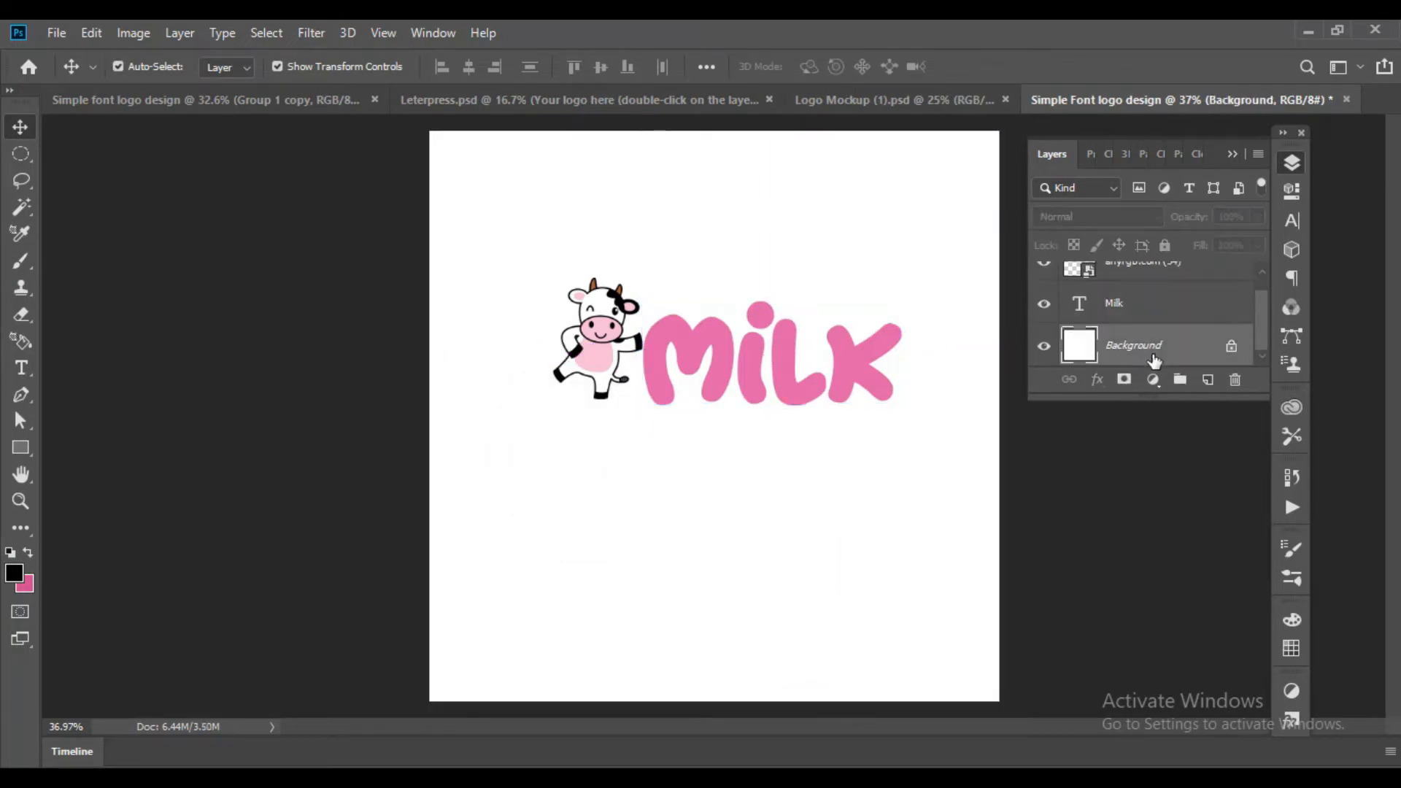
click(1208, 380)
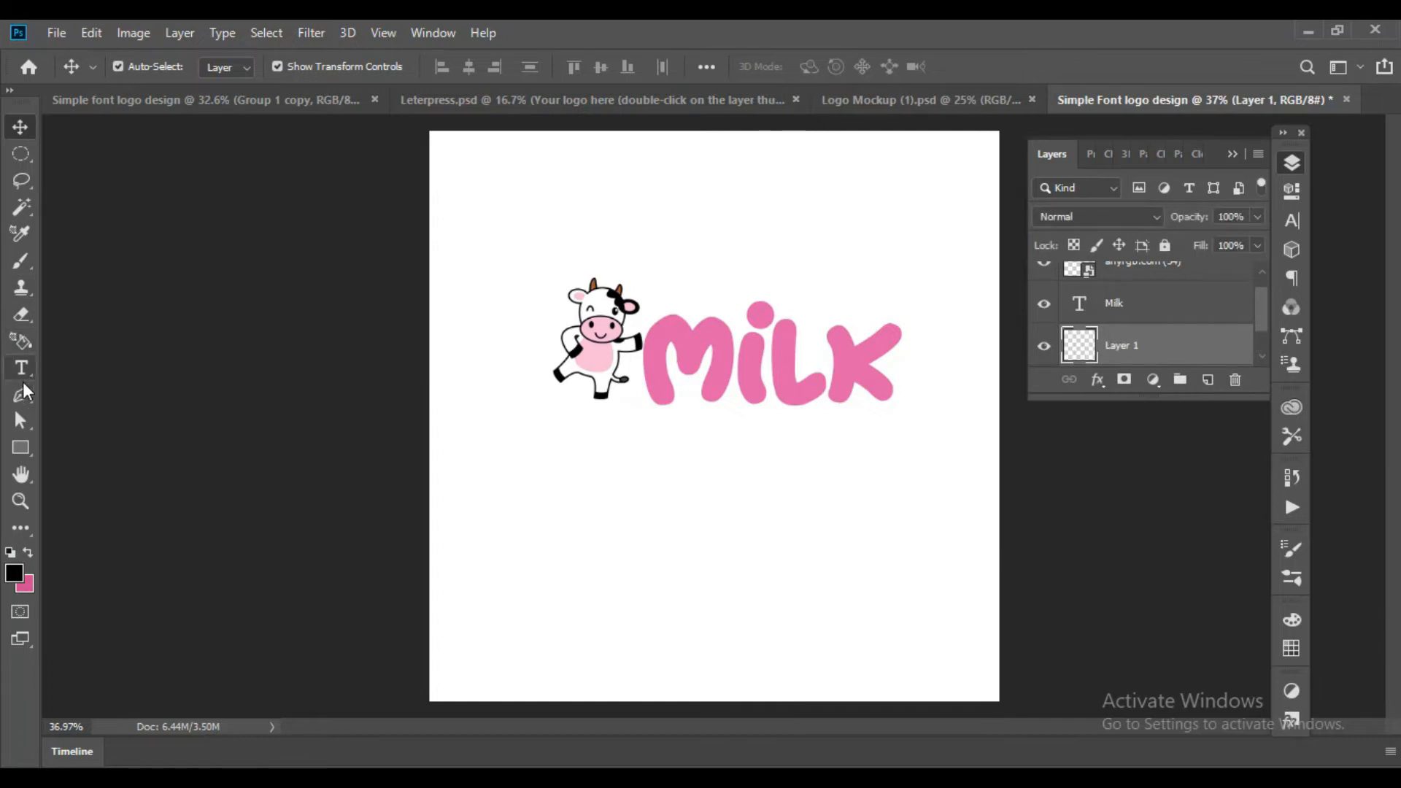
click(20, 261)
click(587, 444)
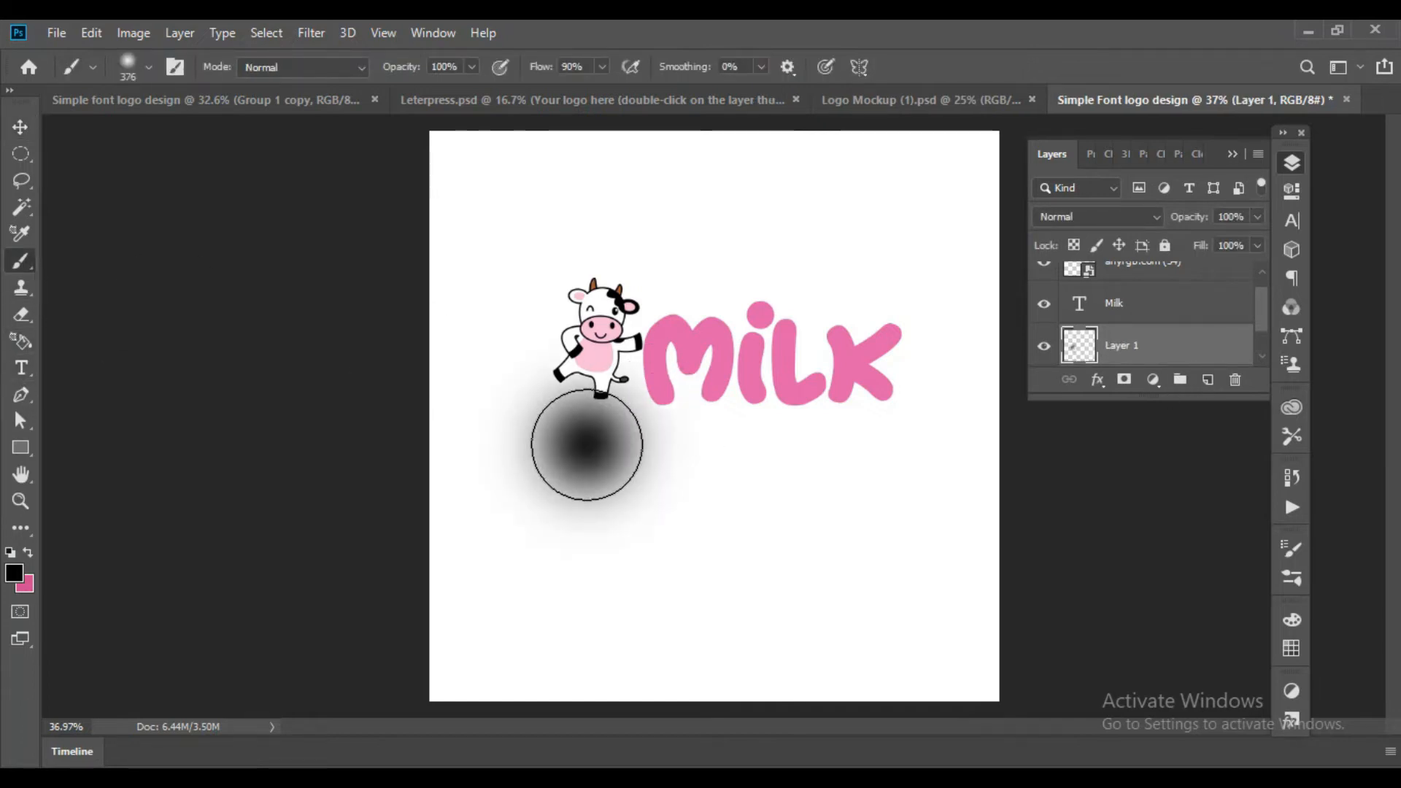
Squash the black dab to about 17% height under the cow's foot as a flat shadow, and narrow it slightly
click(15, 135)
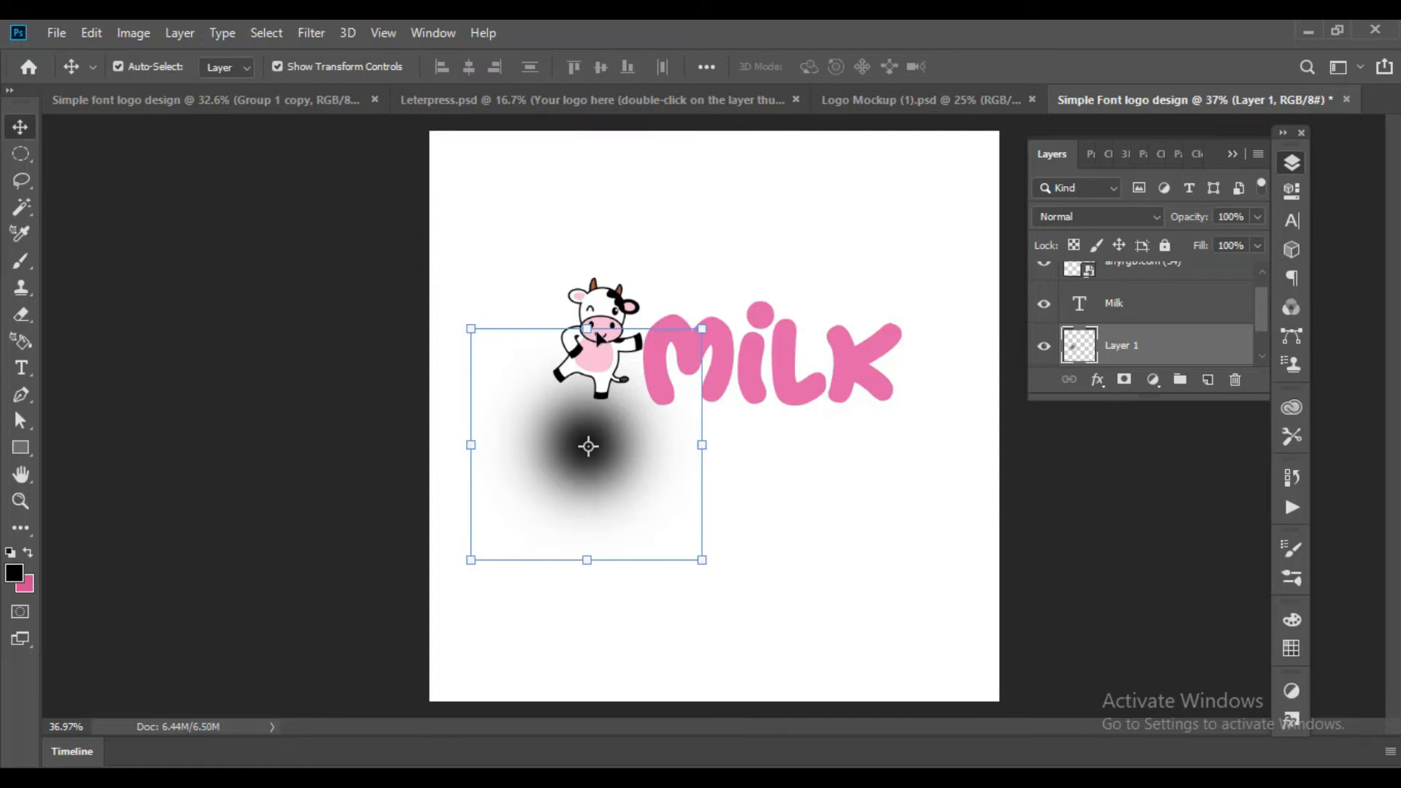
drag(586, 322, 620, 409)
scroll(619, 401, up, 3)
scroll(869, 311, down, 1)
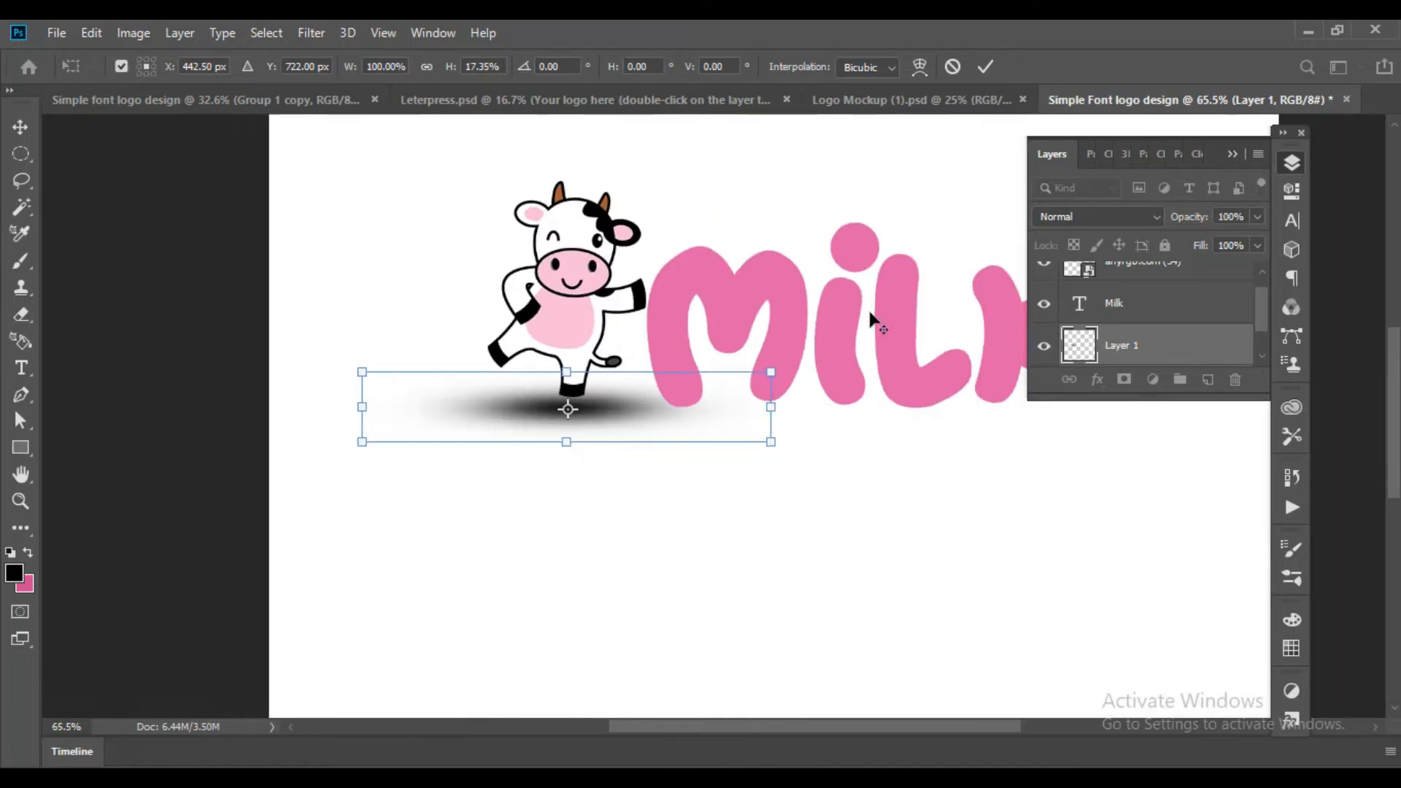
click(1233, 152)
scroll(588, 430, up, 2)
scroll(542, 445, down, 2)
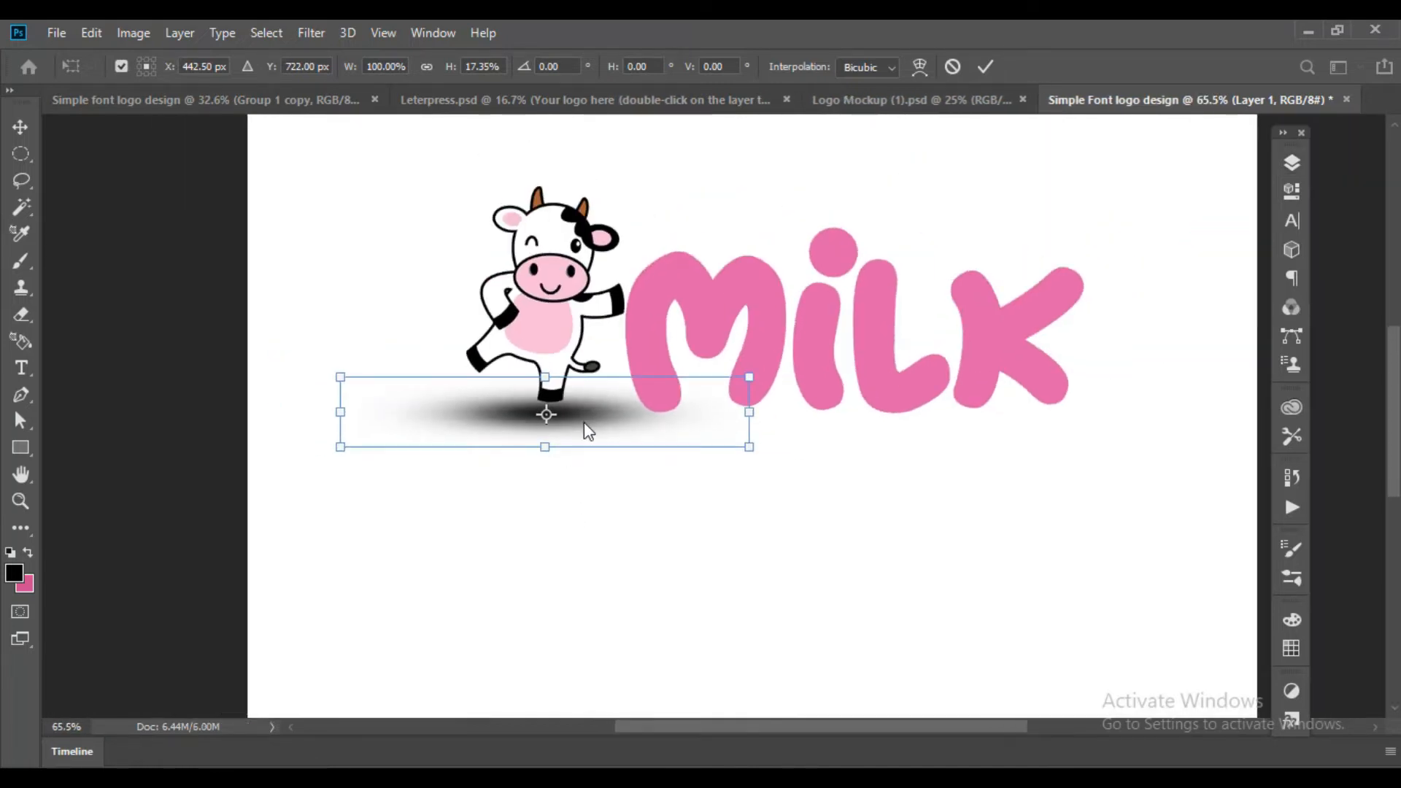
drag(746, 411, 703, 418)
key(Return)
Center the shadow beneath the cow and scale it down to about 80%
scroll(599, 441, up, 1)
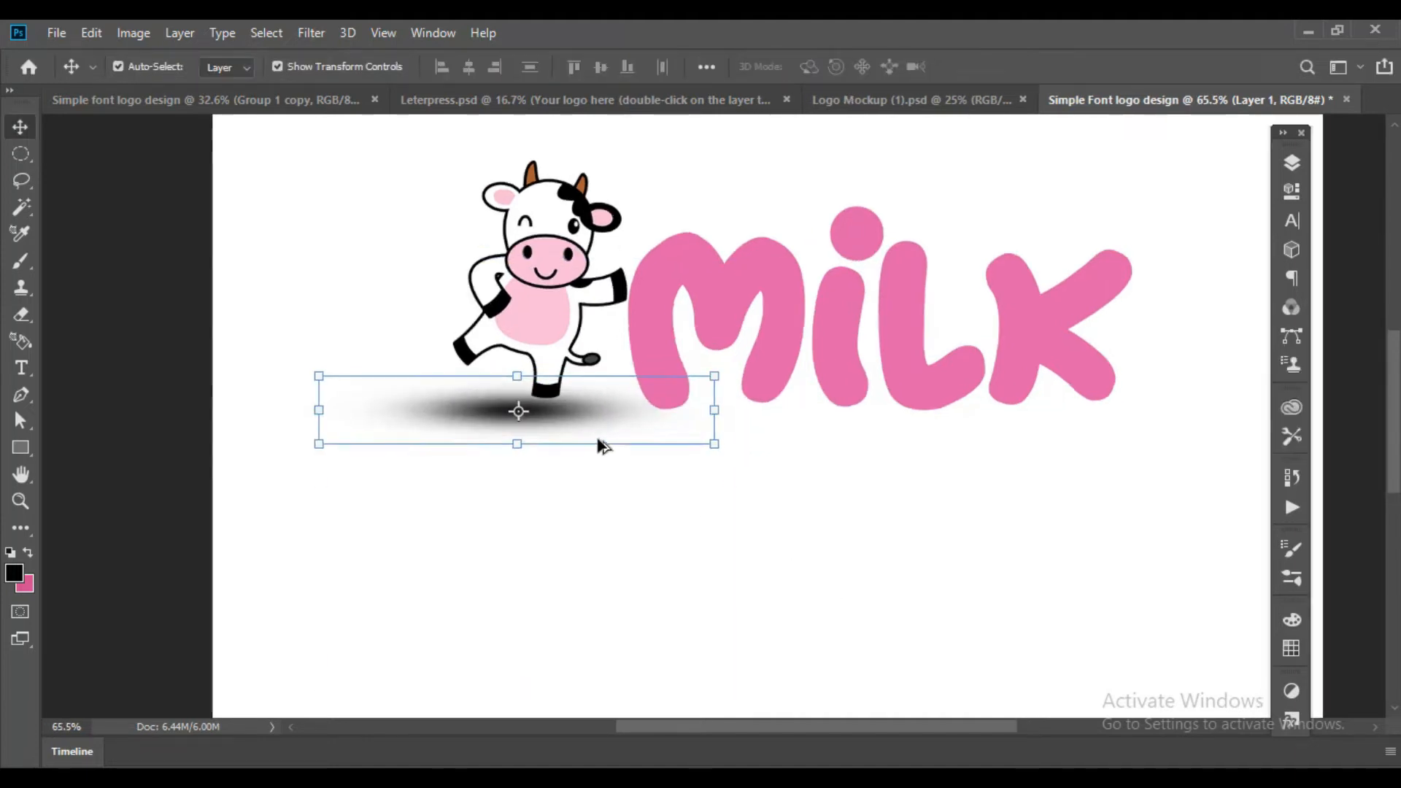
scroll(598, 441, down, 3)
click(238, 310)
drag(584, 430, 603, 432)
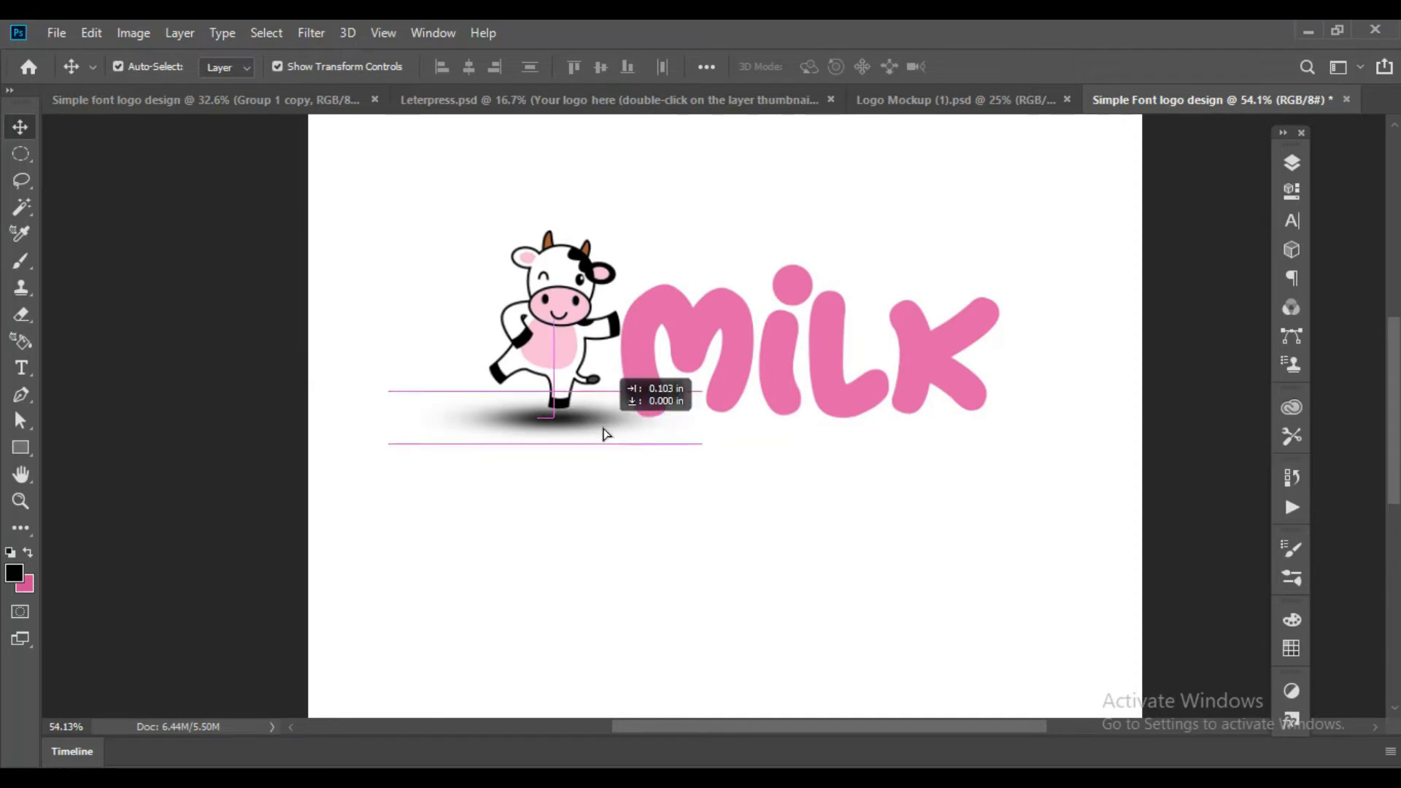
drag(702, 417, 592, 429)
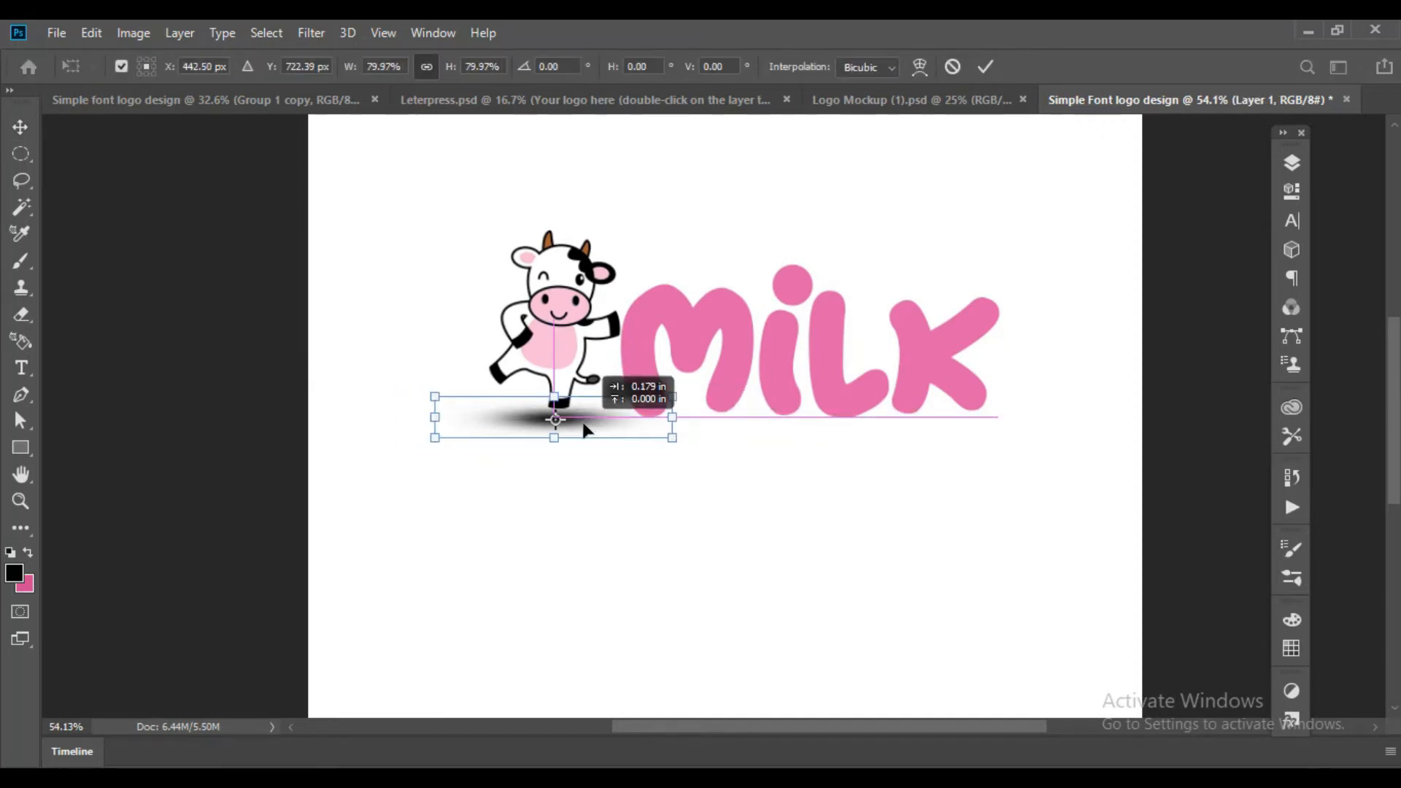
key(Return)
scroll(569, 422, down, 2)
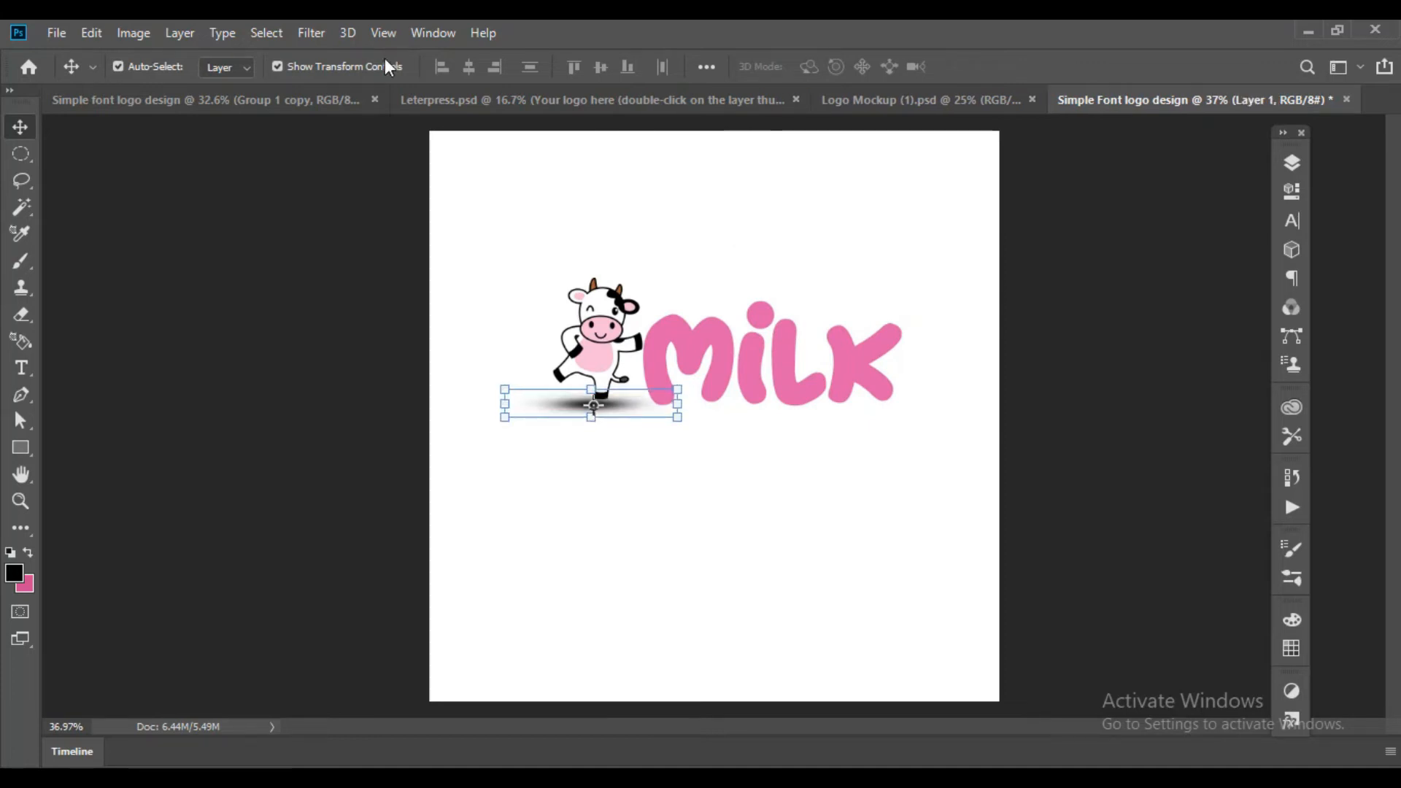
Lower the opacity of the shadow layer to 78%
click(1293, 162)
click(1255, 215)
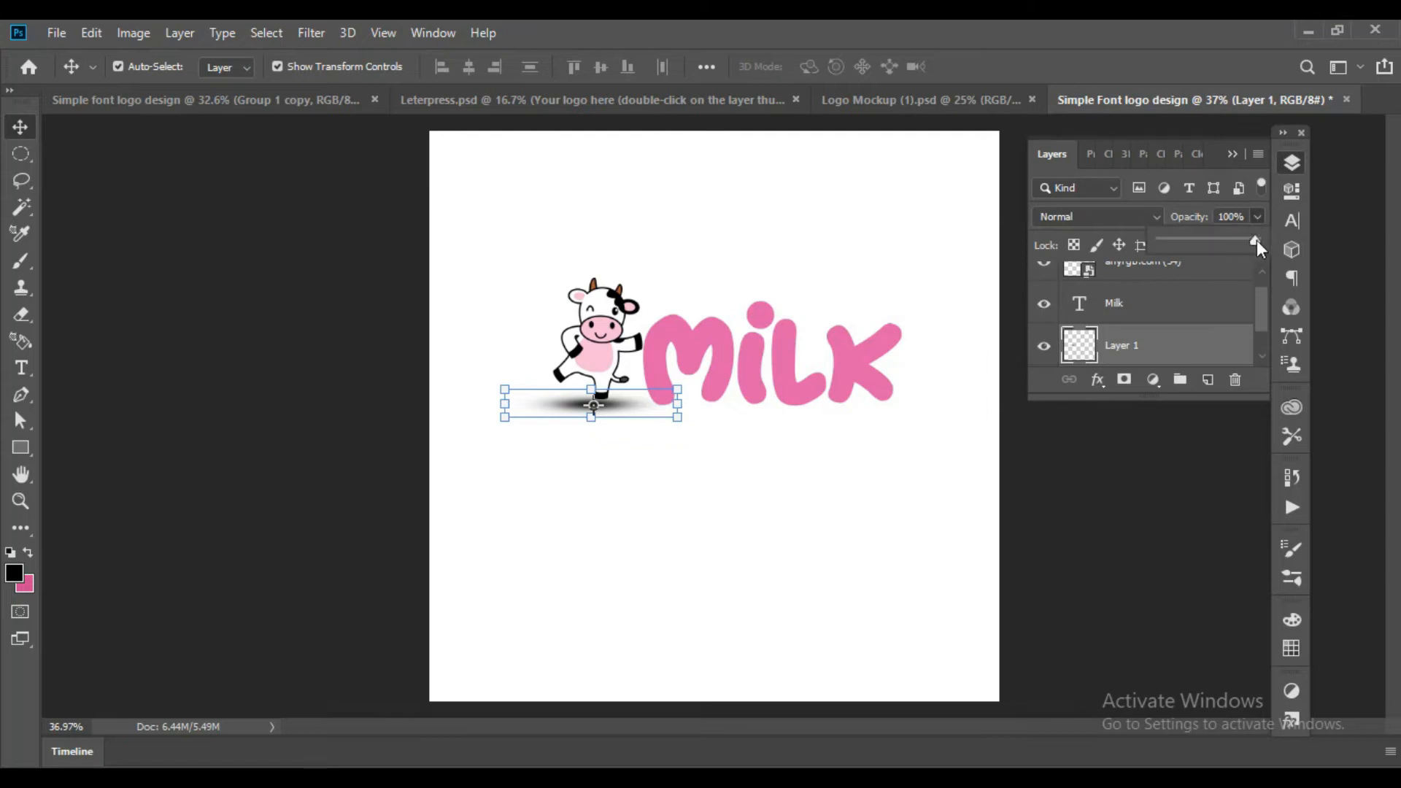
drag(1256, 241, 1235, 240)
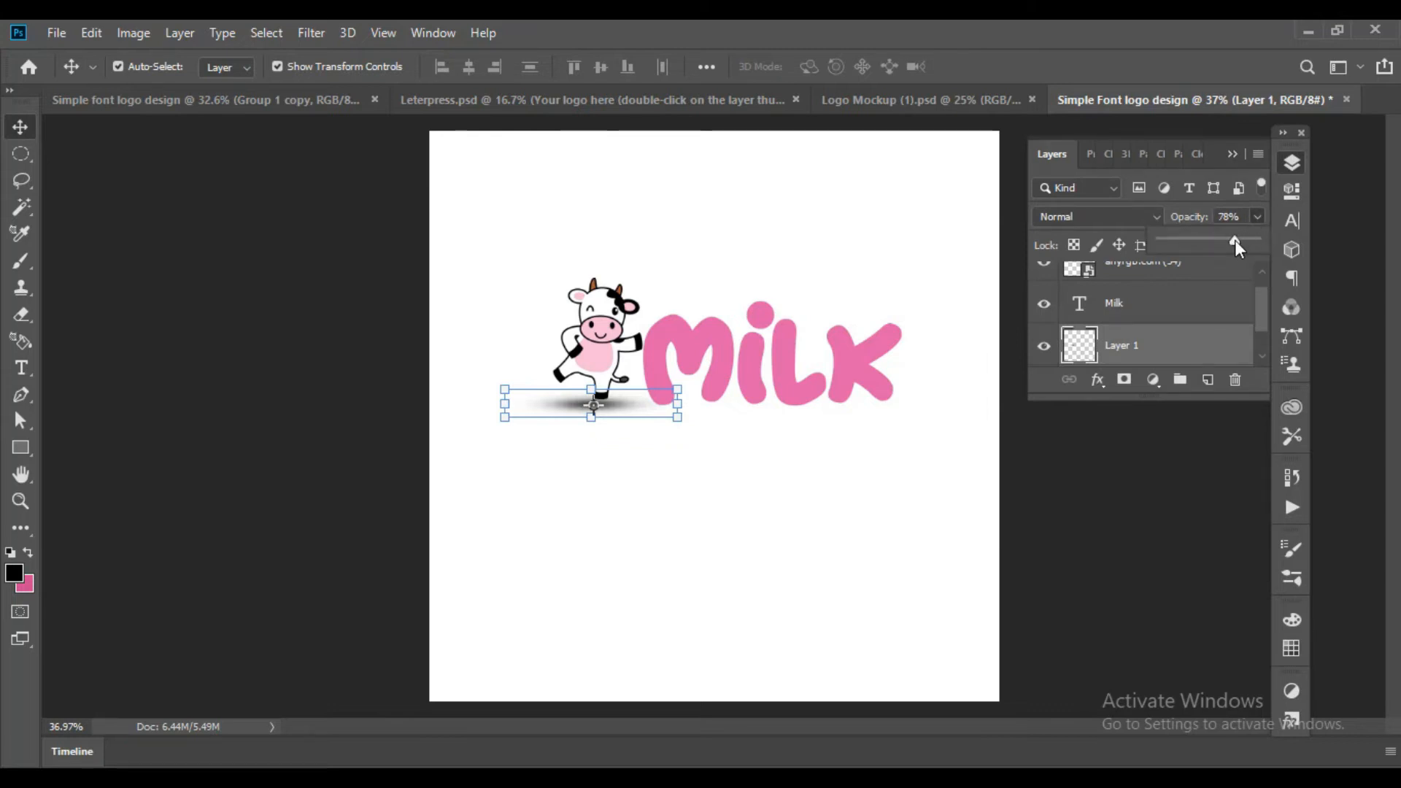
click(174, 292)
scroll(650, 406, up, 4)
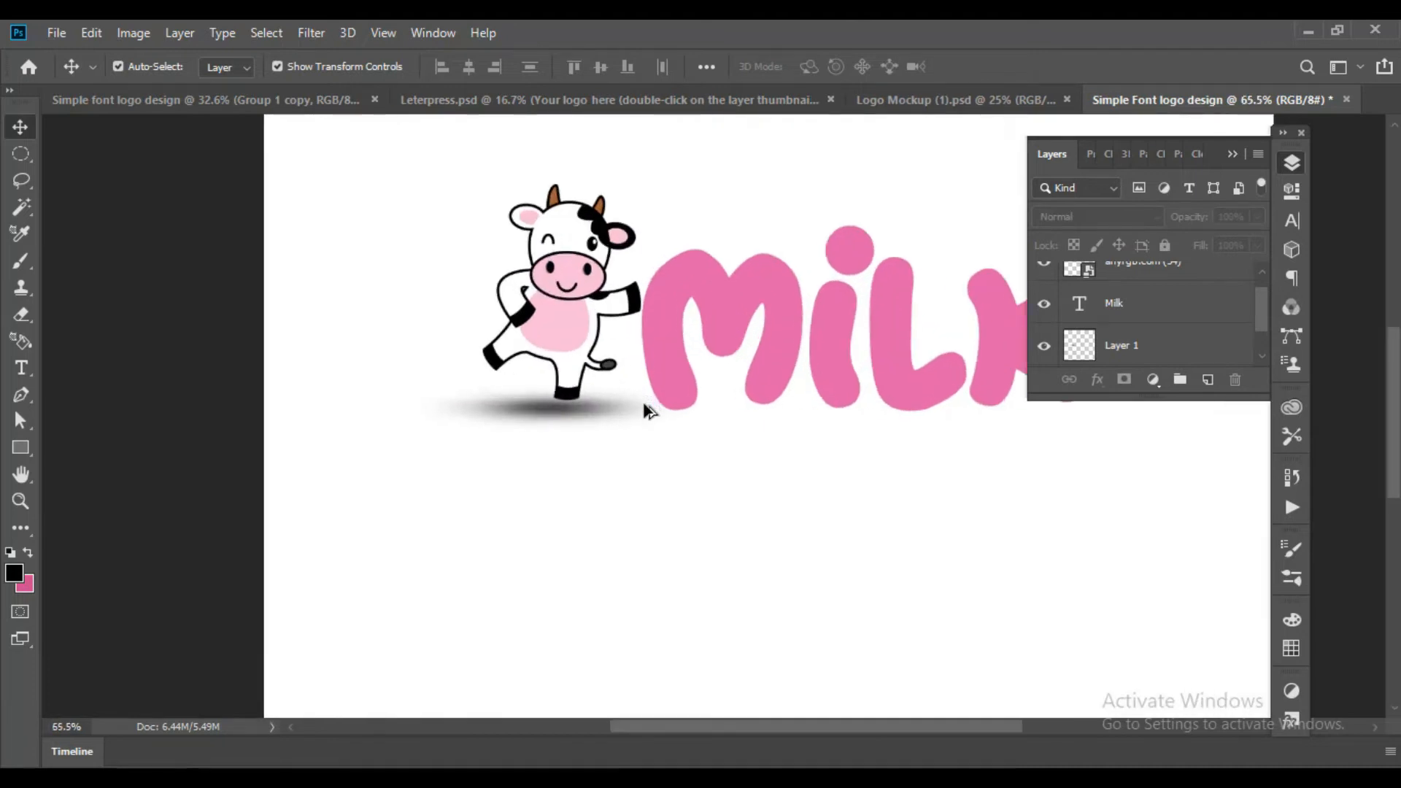
Nudge the shadow slightly to the right so it sits beneath the cow's standing foot, and deselect it
scroll(540, 416, down, 1)
click(544, 412)
key(Right)
key(Right)
key(Right)
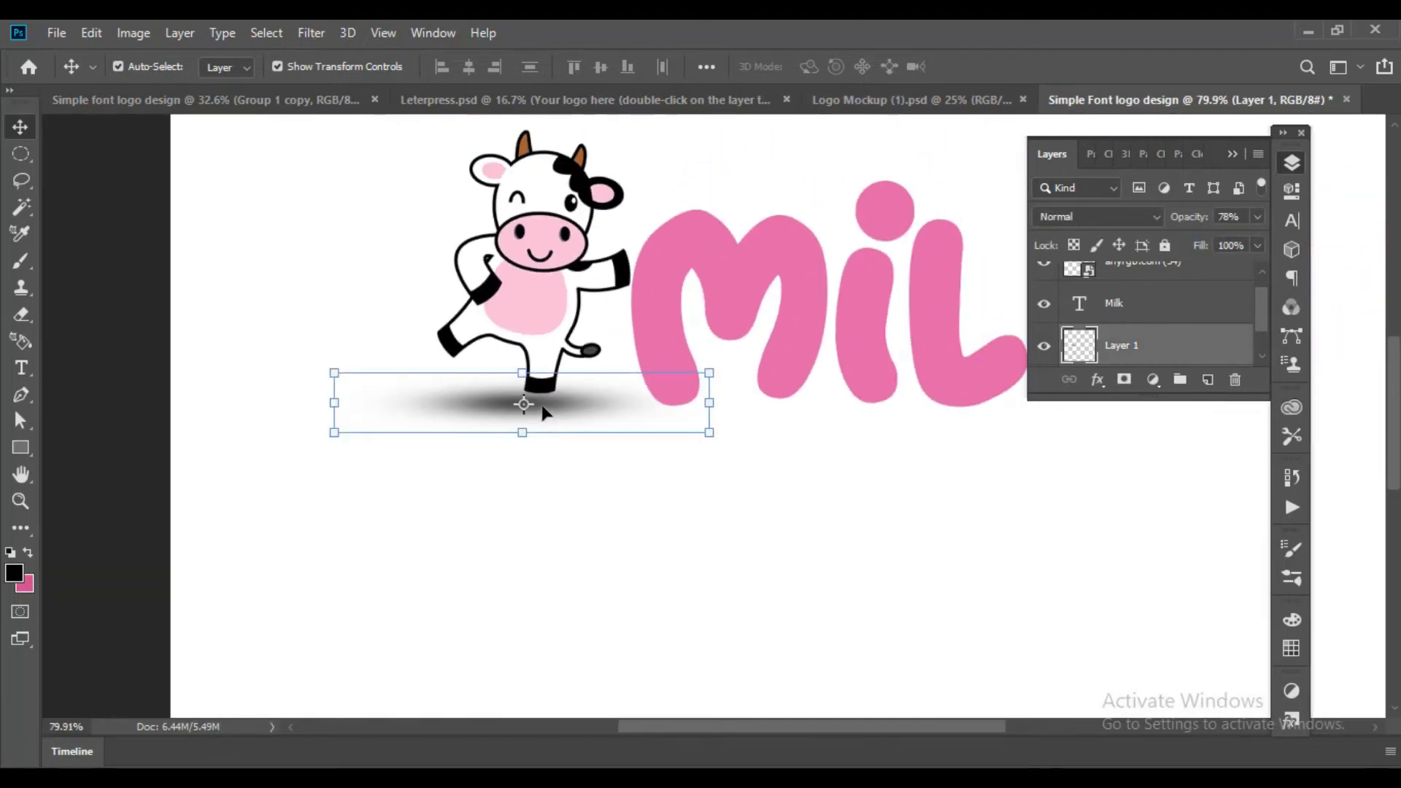
key(Right)
key(Right)
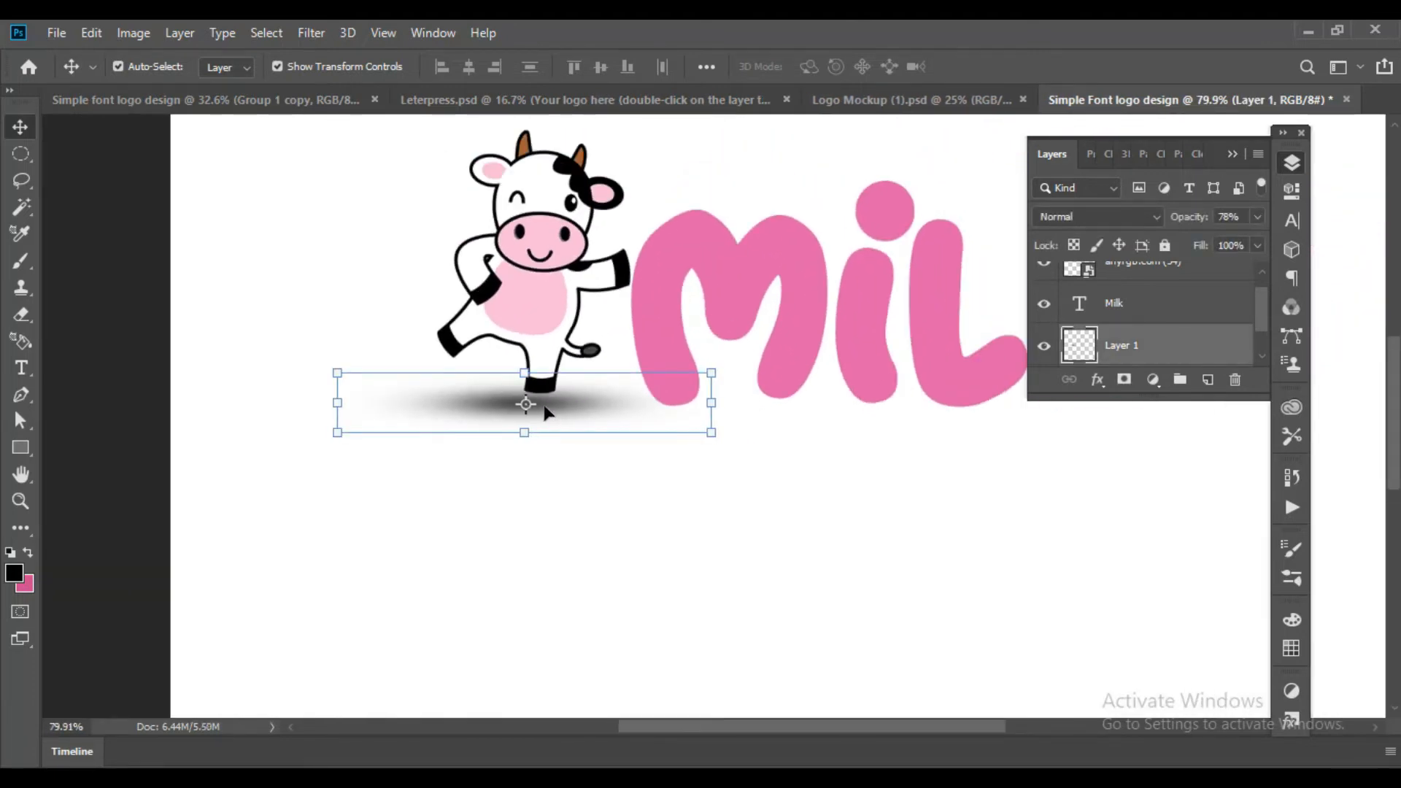
scroll(545, 412, down, 3)
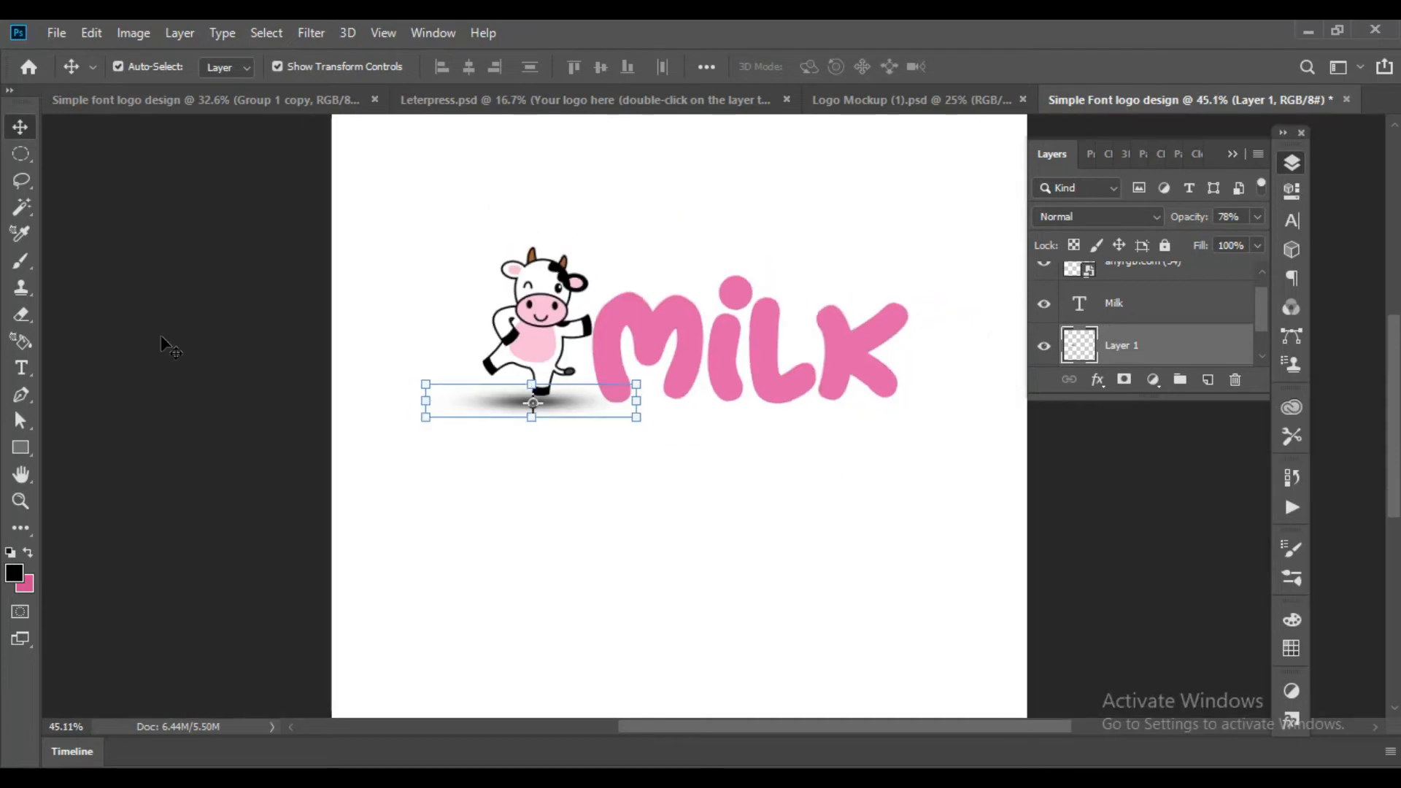
click(211, 346)
scroll(686, 385, up, 1)
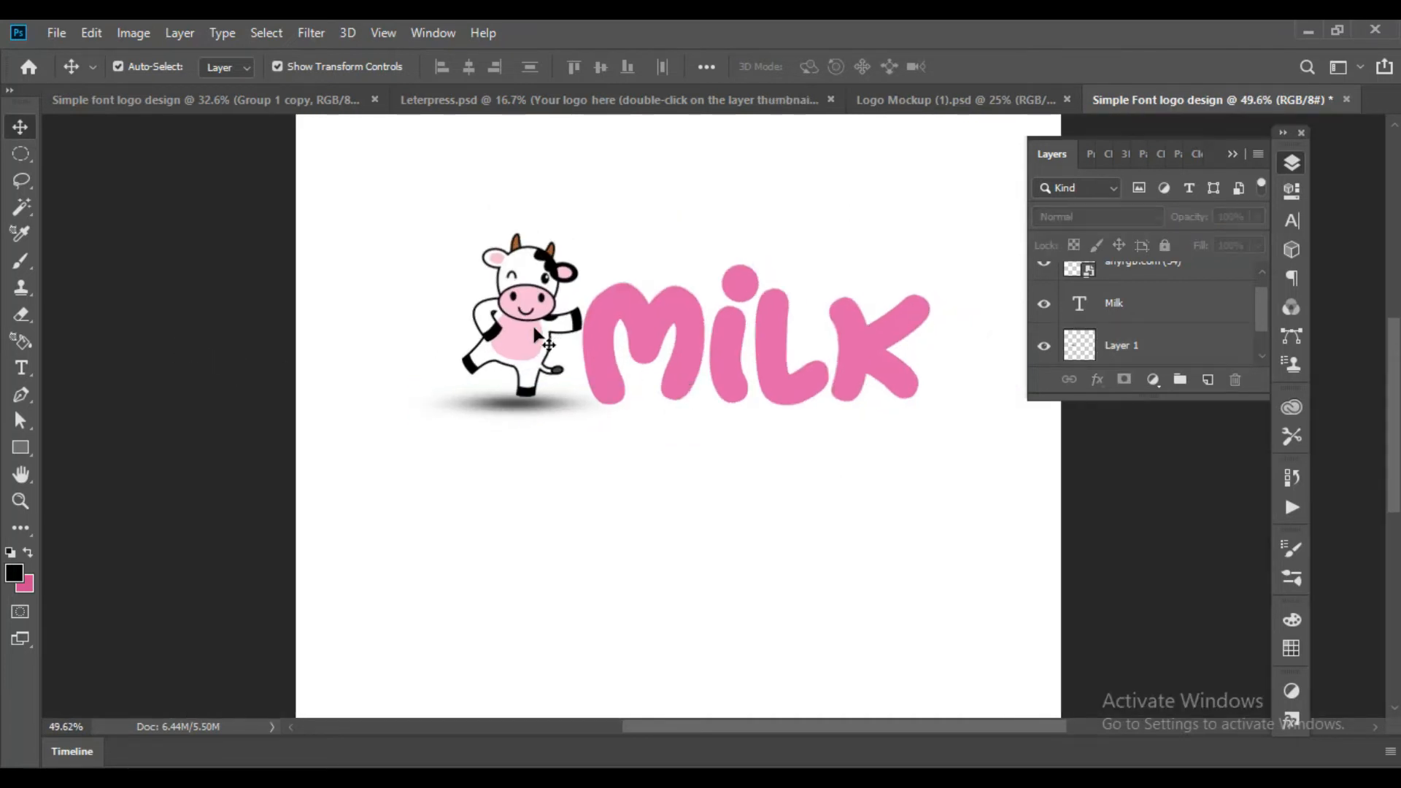
click(536, 336)
click(219, 322)
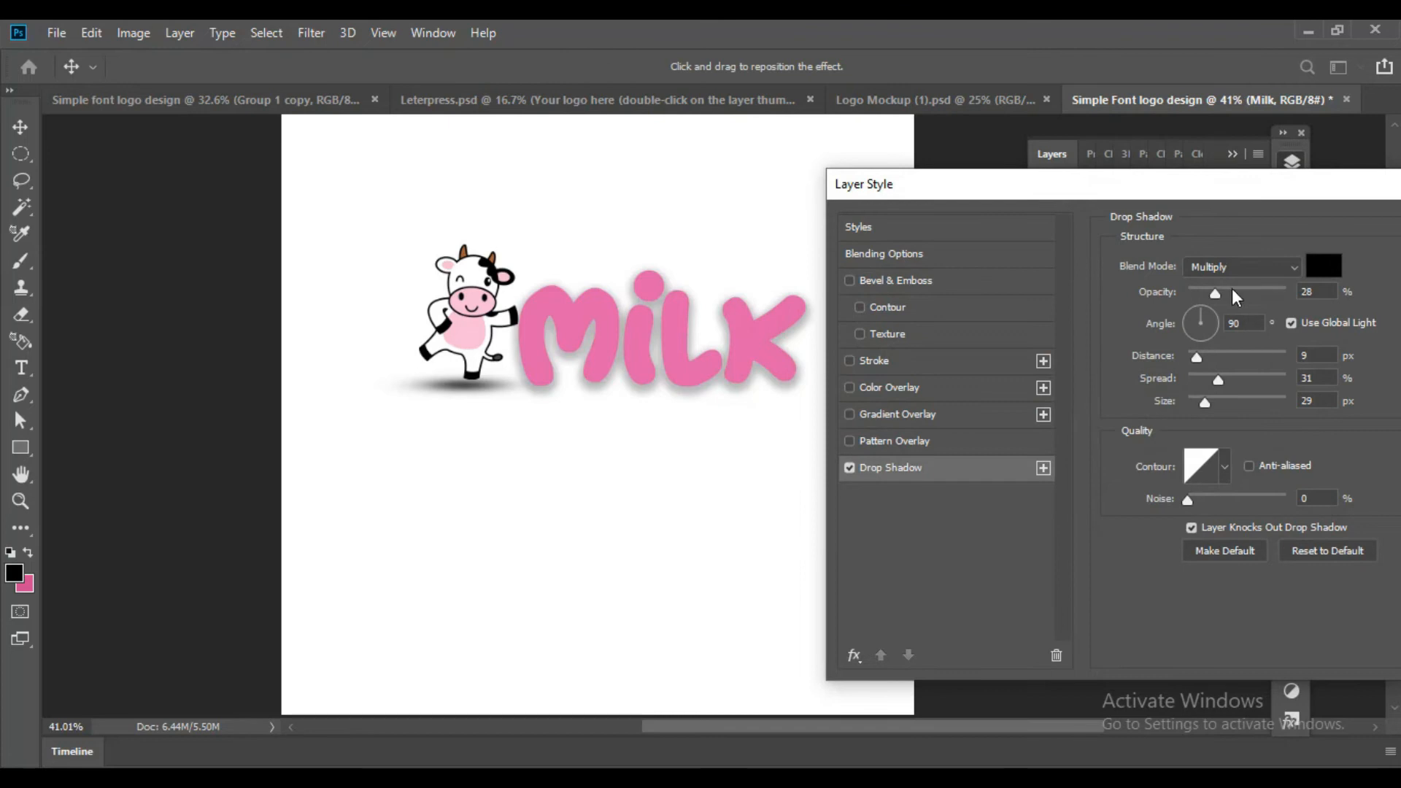
Give the Milk text a drop shadow with 9 px distance, 31% spread and 29 px size, plus a white 9 px inside stroke
mouse_move(1215, 291)
mouse_down()
mouse_move(1298, 280)
mouse_move(1219, 286)
mouse_up()
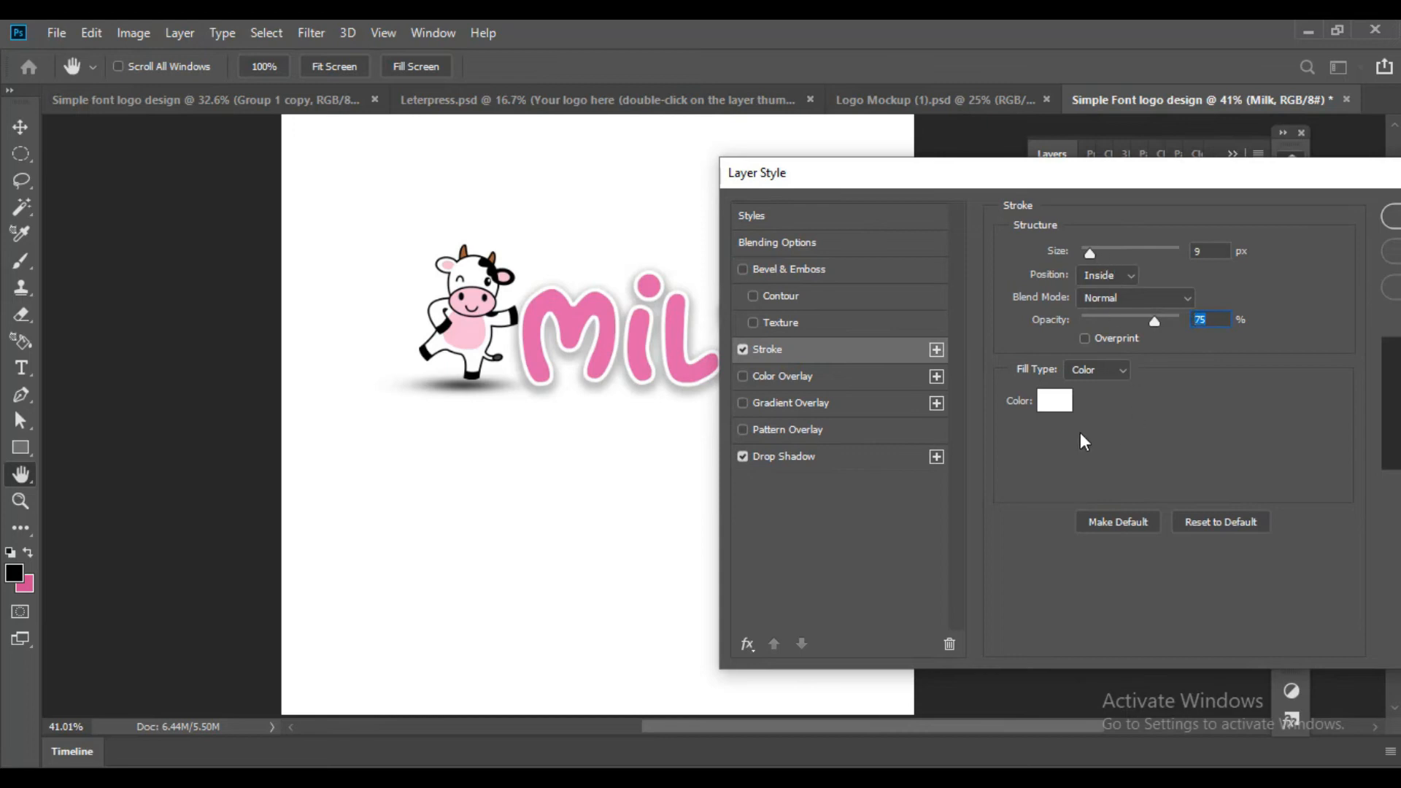
click(1051, 401)
drag(799, 187, 786, 176)
click(1230, 175)
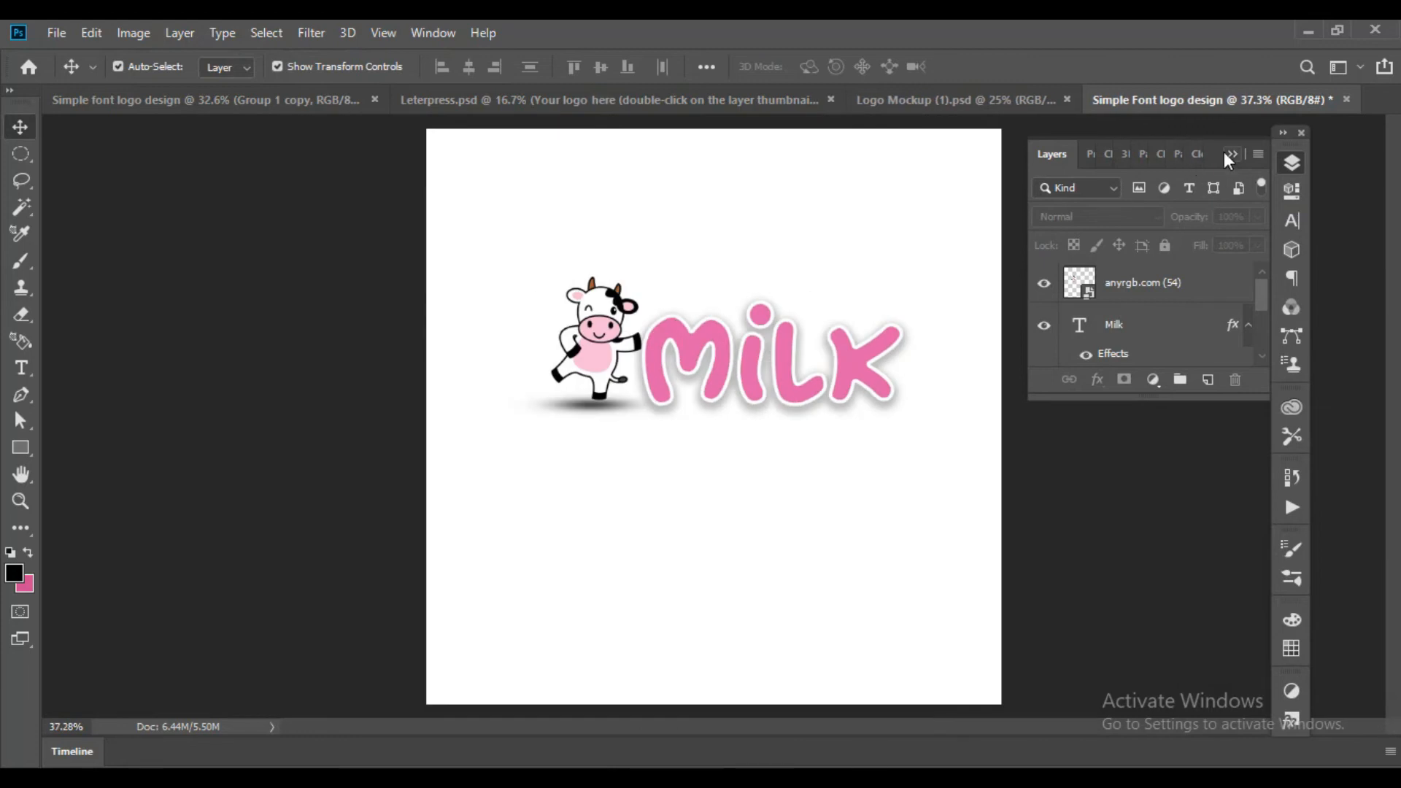
Add a small text reading "TM" above the Milk lettering
click(1229, 155)
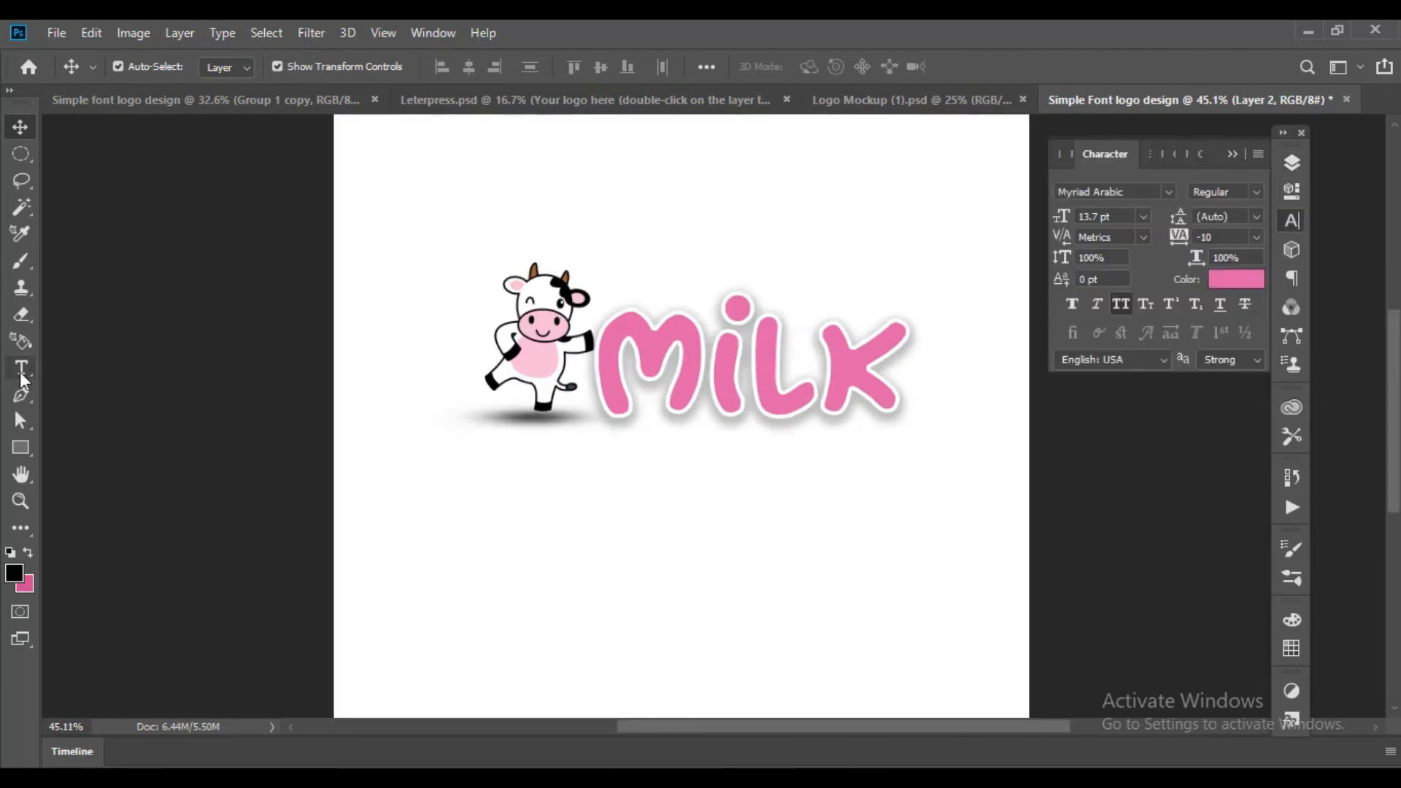
key(t)
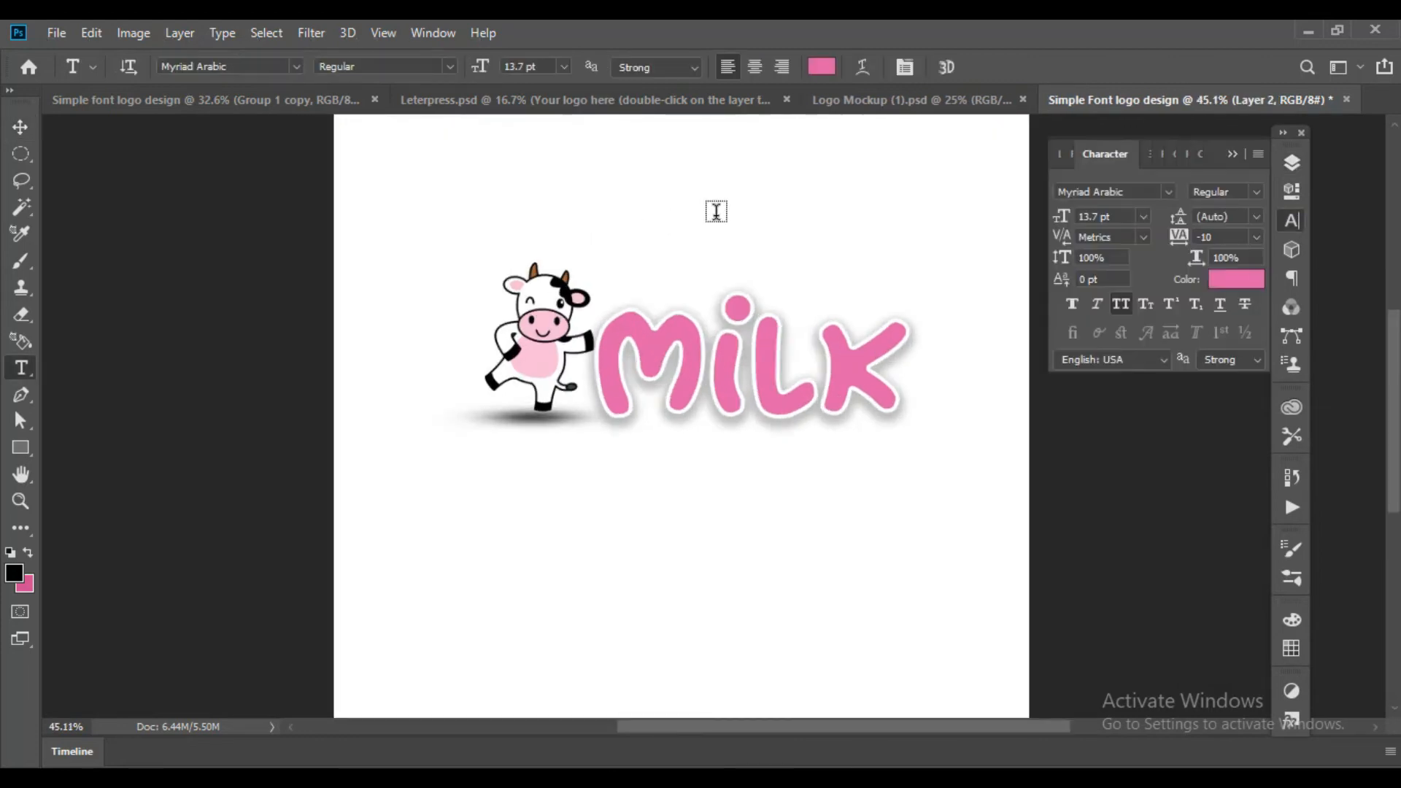
click(716, 211)
text(TM)
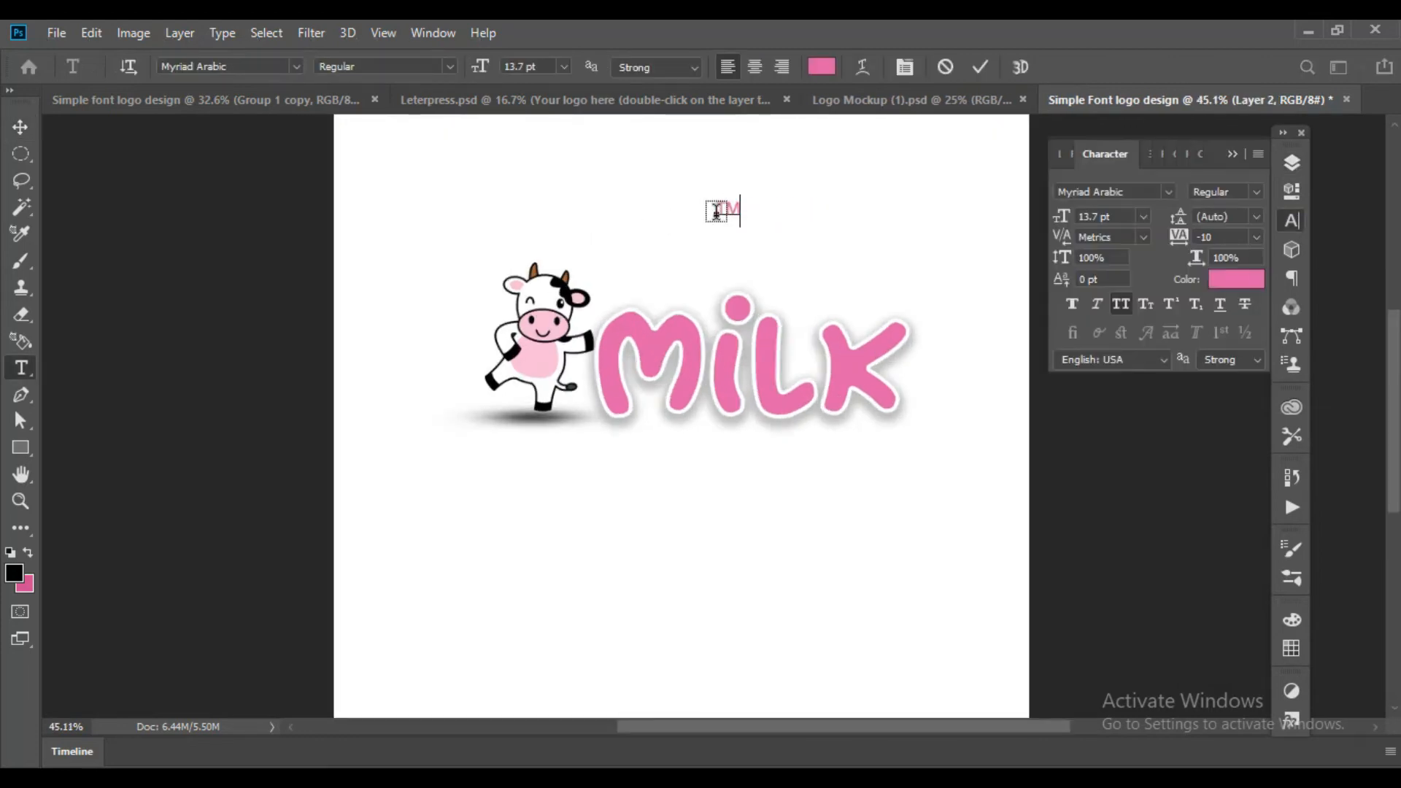
click(19, 127)
Set the TM text's font to Montserrat and move it just above the letter K
click(1168, 192)
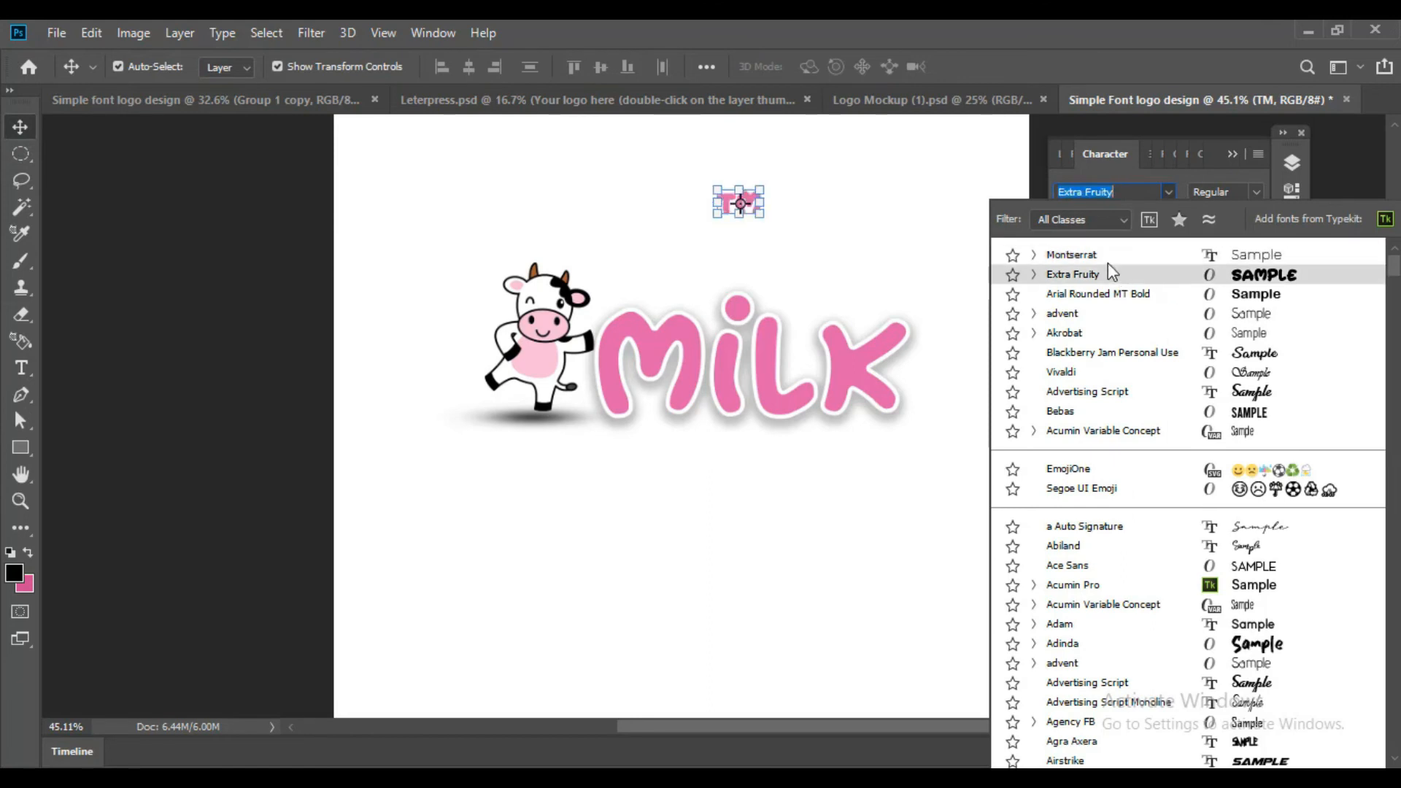
click(1105, 257)
drag(754, 225, 896, 299)
scroll(1047, 300, up, 5)
drag(941, 191, 685, 334)
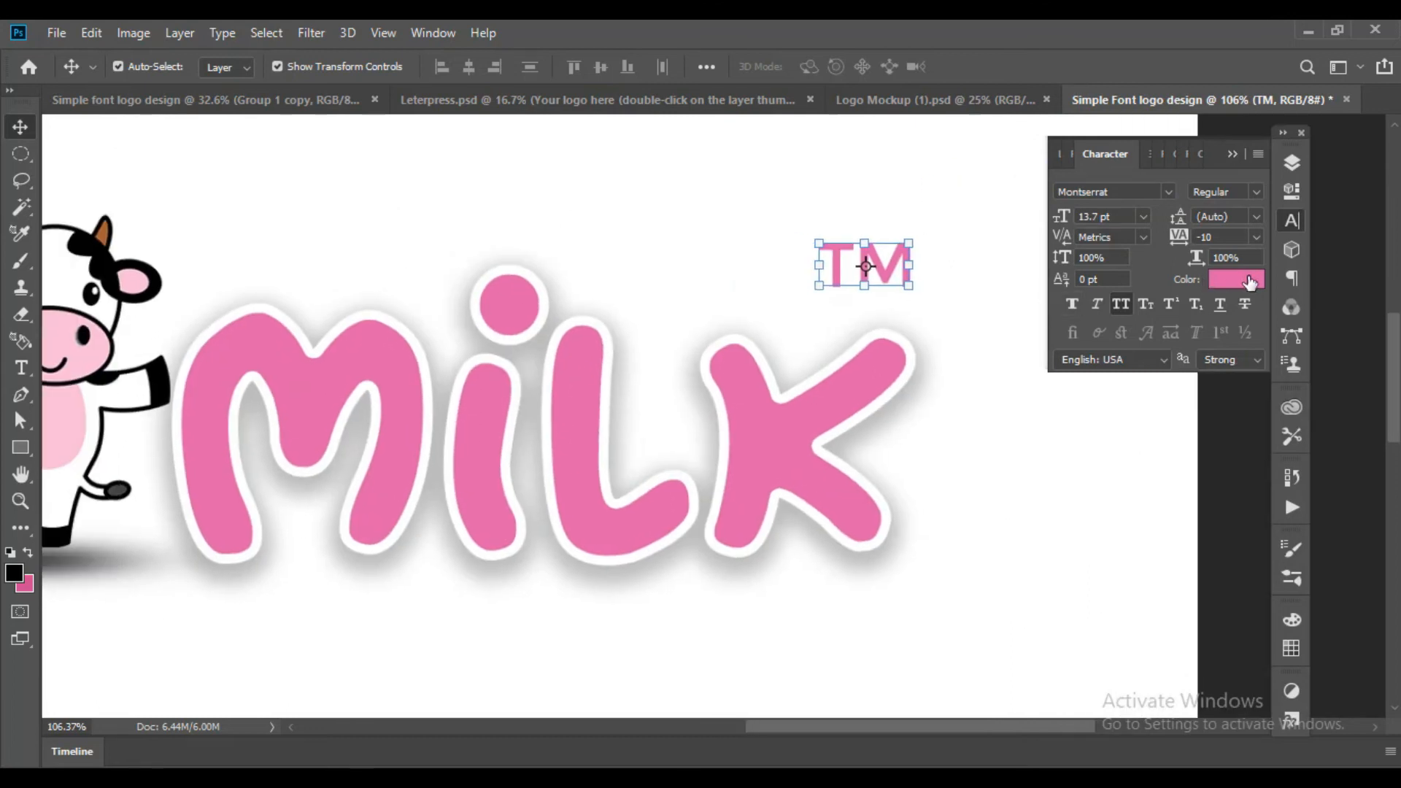
Color the TM text black (000000) and set its font size to 8 pt
click(1236, 278)
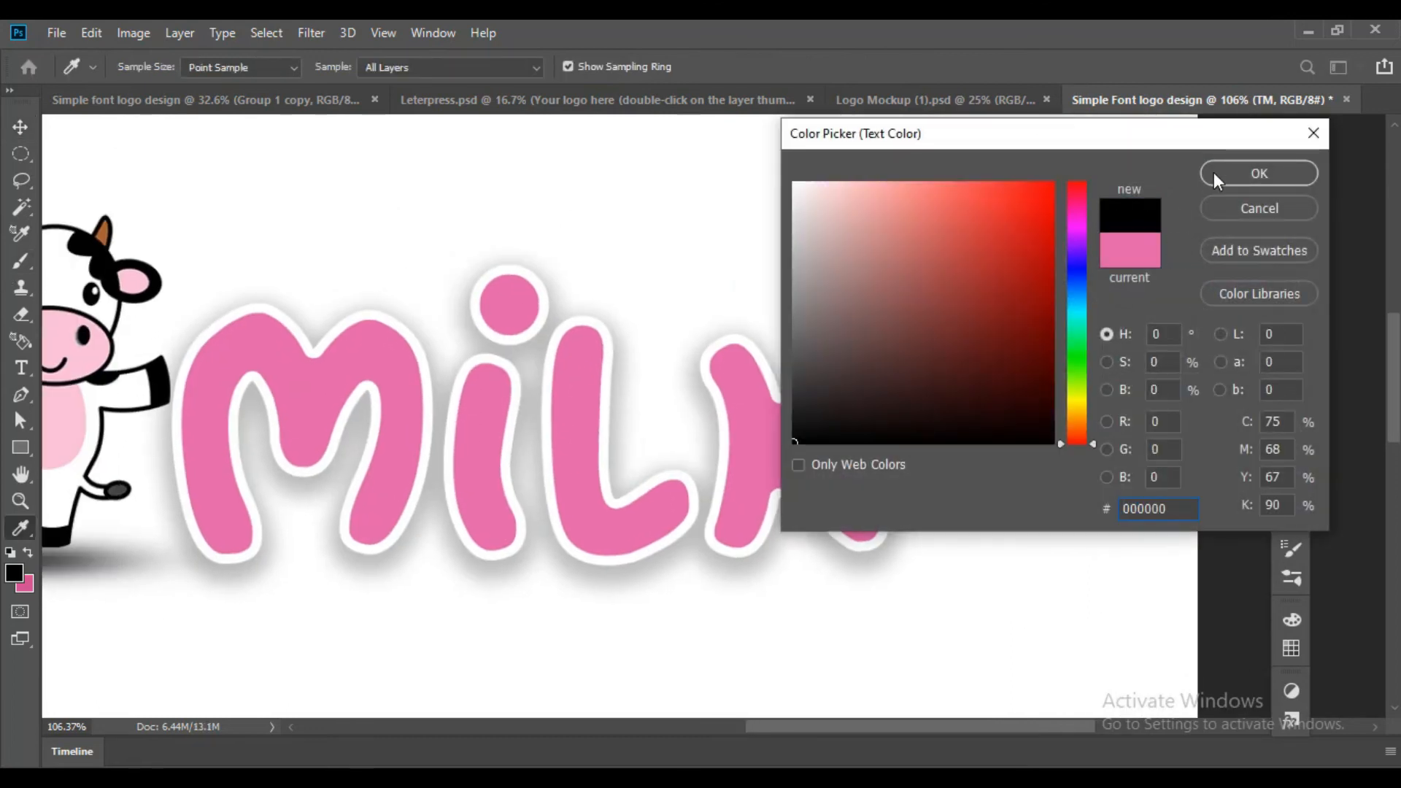
click(1214, 172)
scroll(828, 304, up, 3)
drag(828, 304, 817, 336)
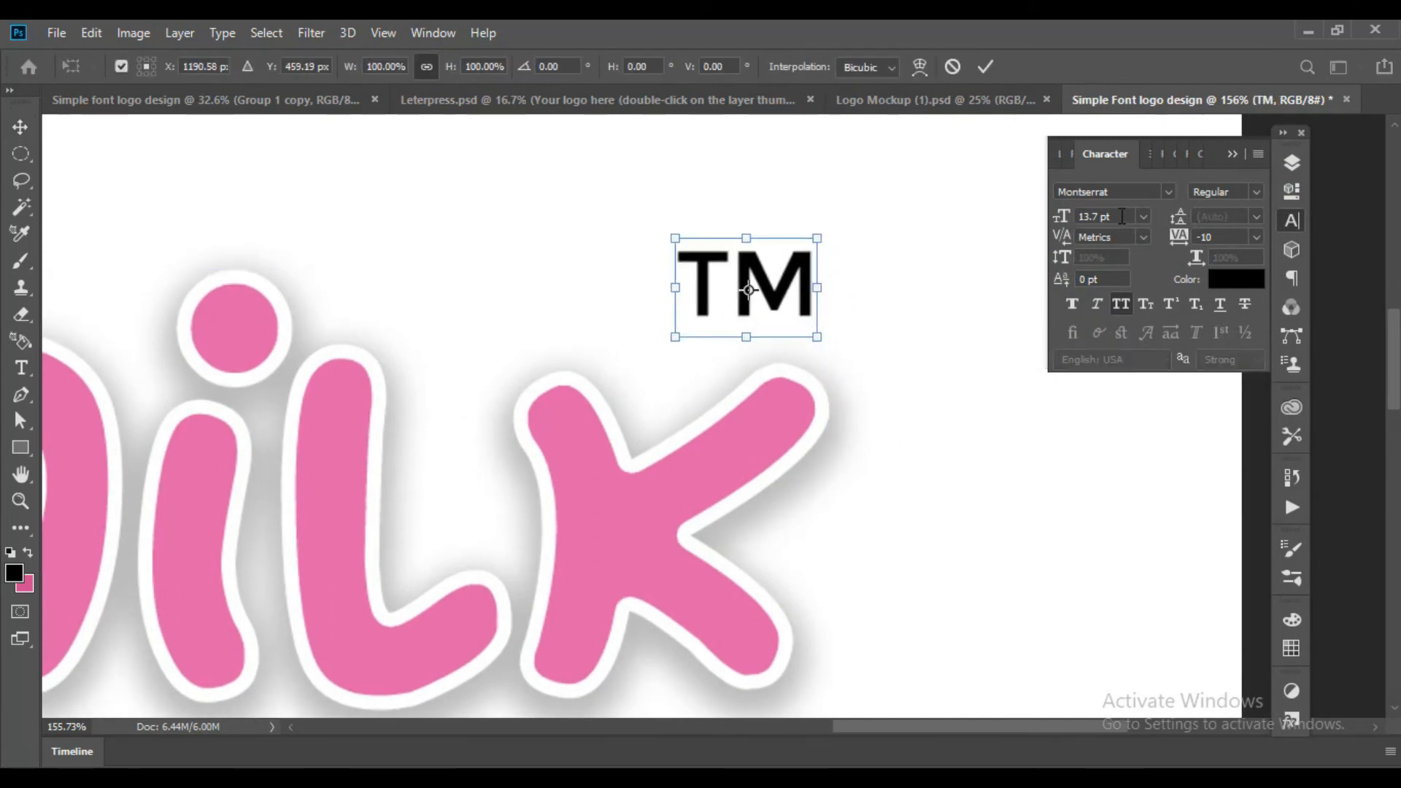
click(987, 67)
click(1061, 215)
key(Return)
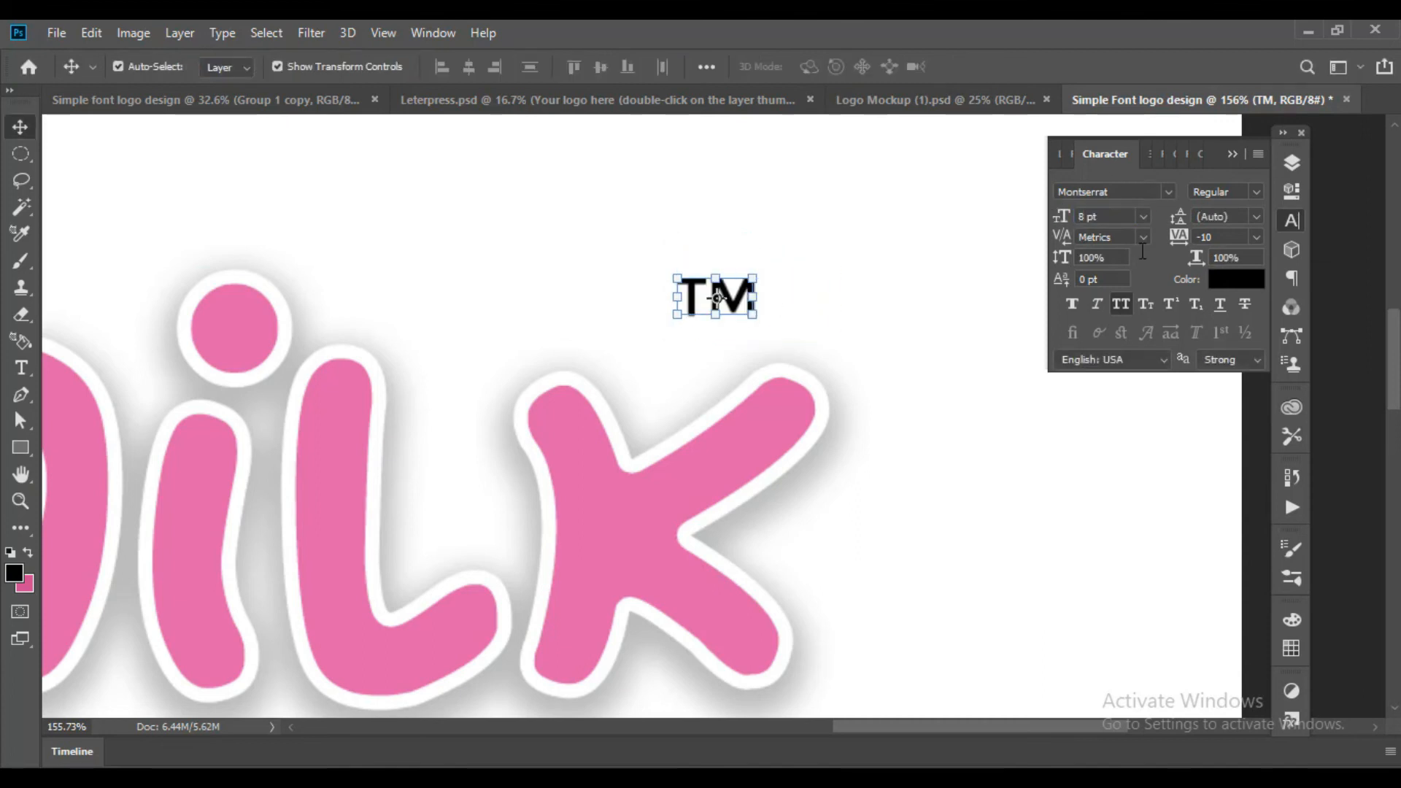
Position the TM text over the upper tip of the K and set its font size to 7 pt
scroll(493, 280, down, 4)
click(873, 455)
scroll(507, 307, up, 1)
scroll(511, 312, up, 1)
drag(525, 291, 564, 297)
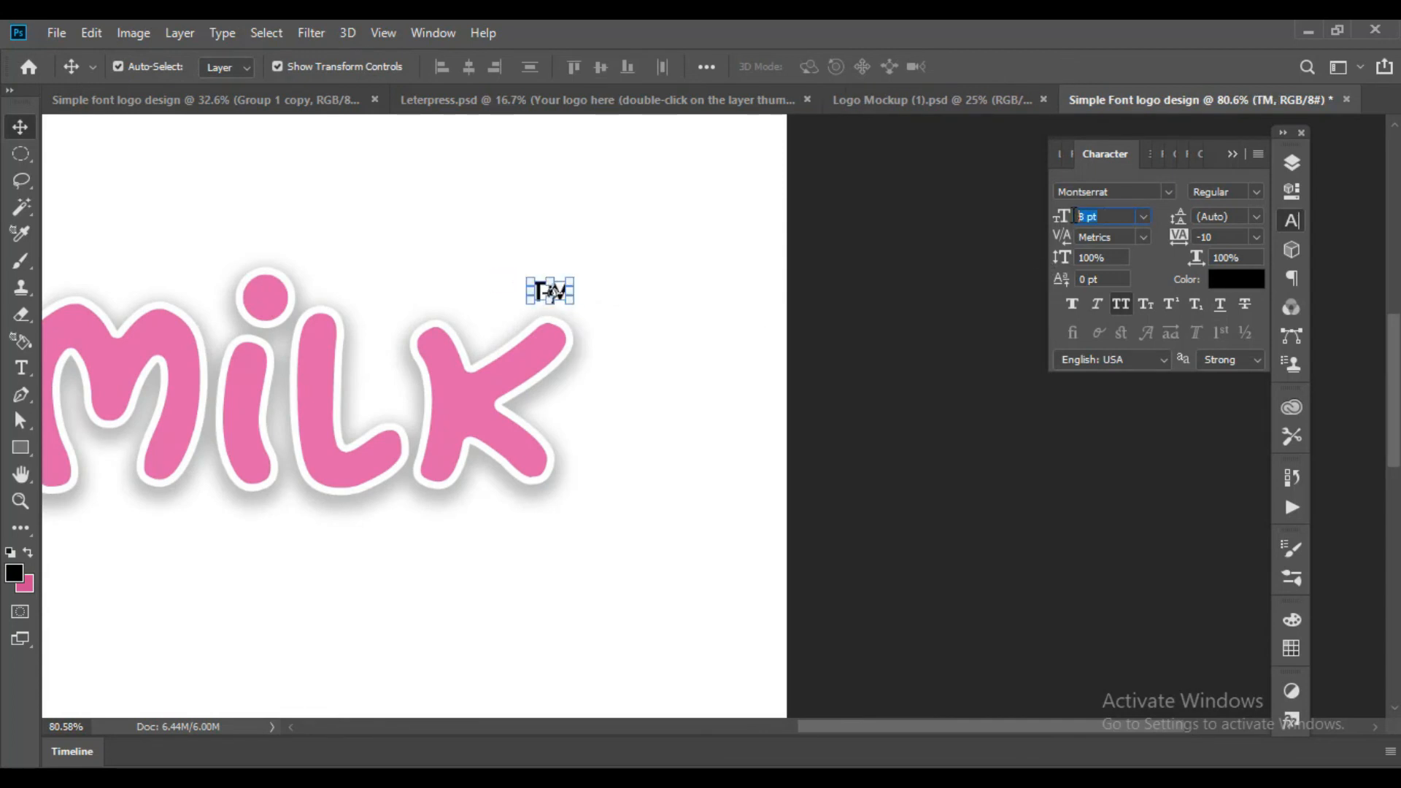
key(Return)
Deselect the TM text and hide the character settings to view the whole logo
scroll(876, 400, down, 4)
click(876, 437)
scroll(652, 345, up, 1)
scroll(534, 335, down, 2)
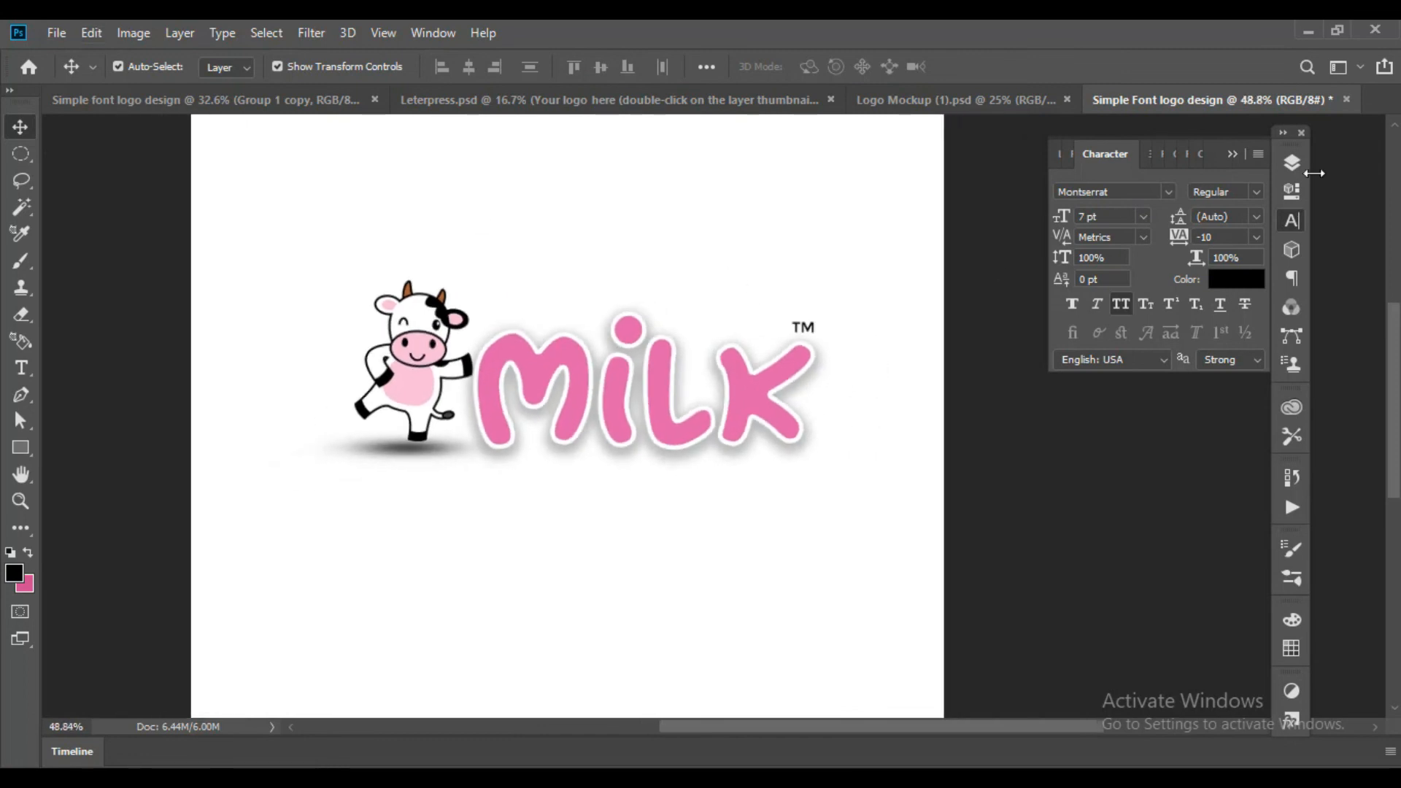
click(1237, 151)
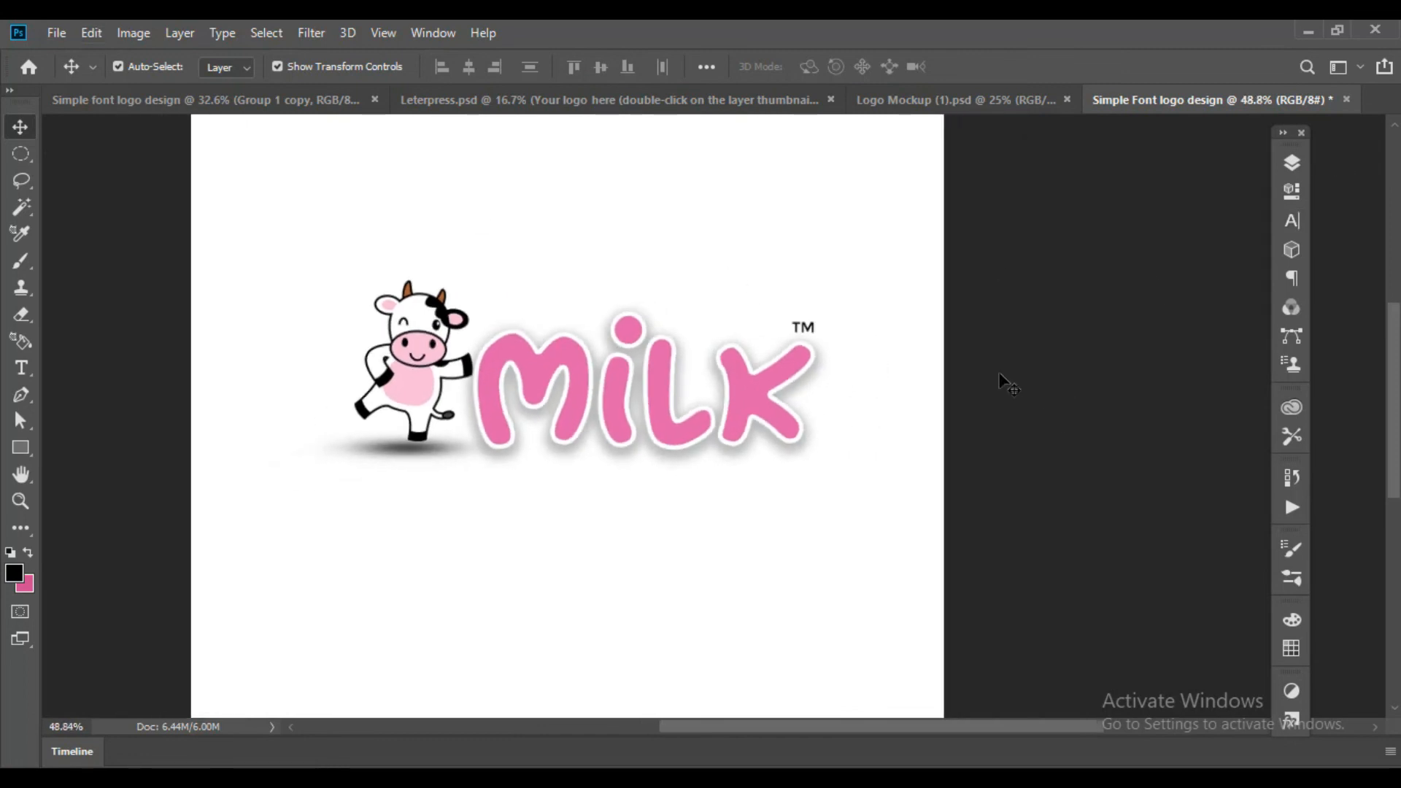
scroll(657, 388, down, 1)
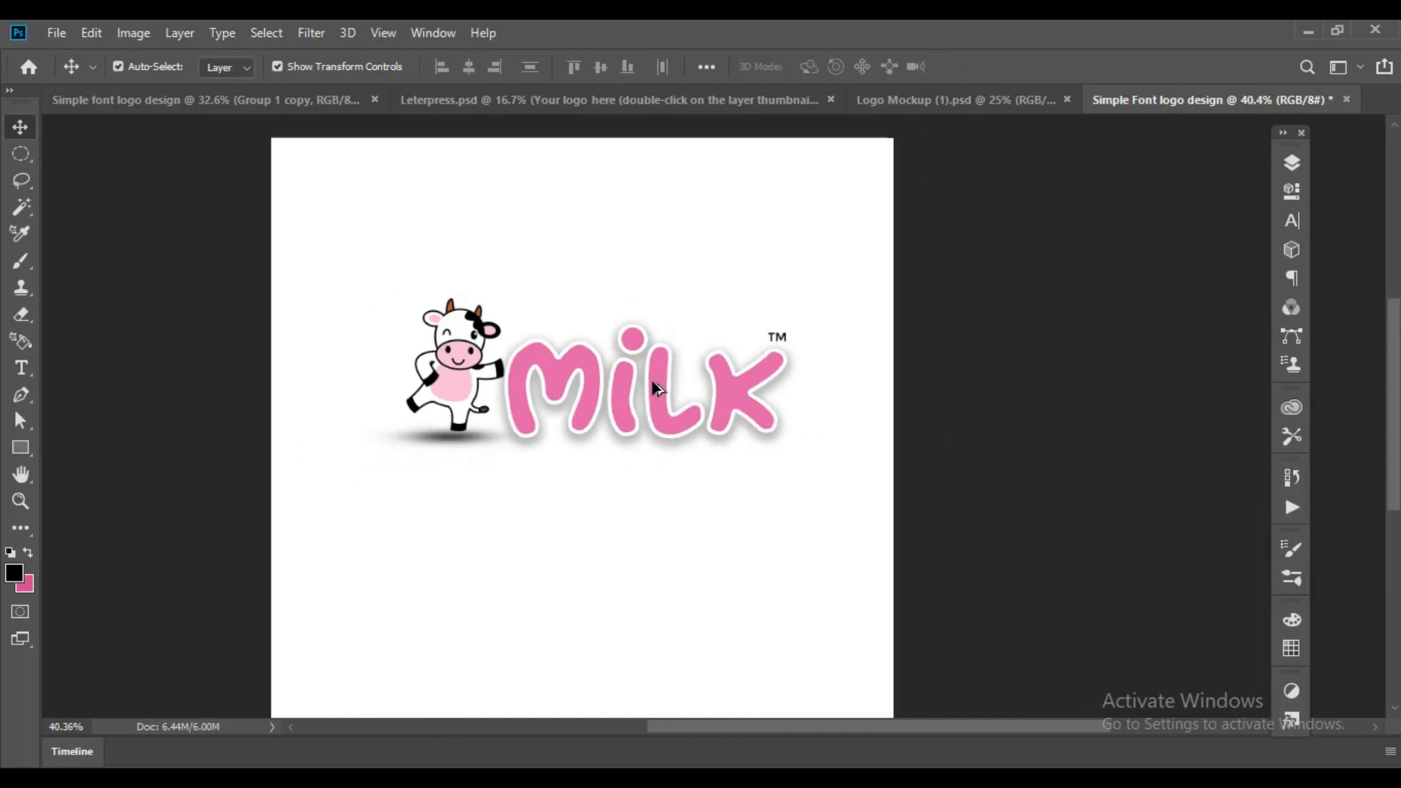